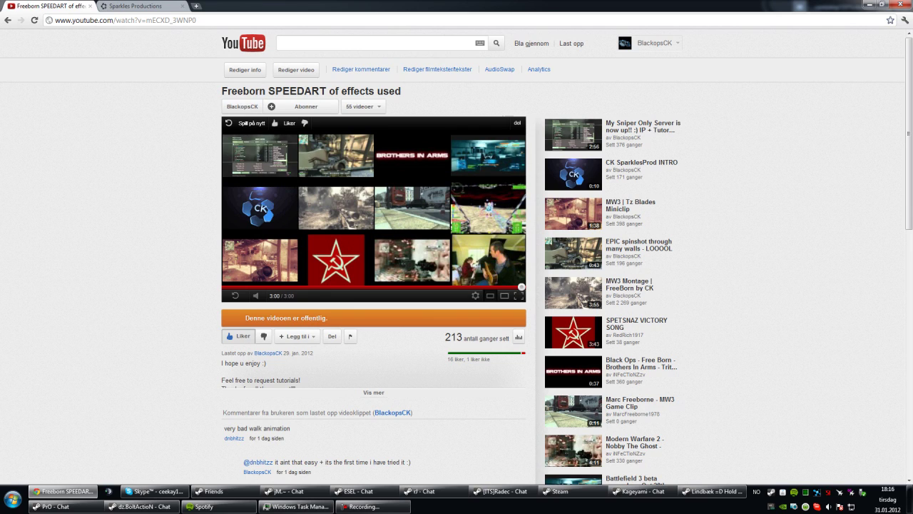
Examine the viewer comments below the video, focusing on the request about 3D text, reflection and building up good lights
scroll(456, 257, "down", 5)
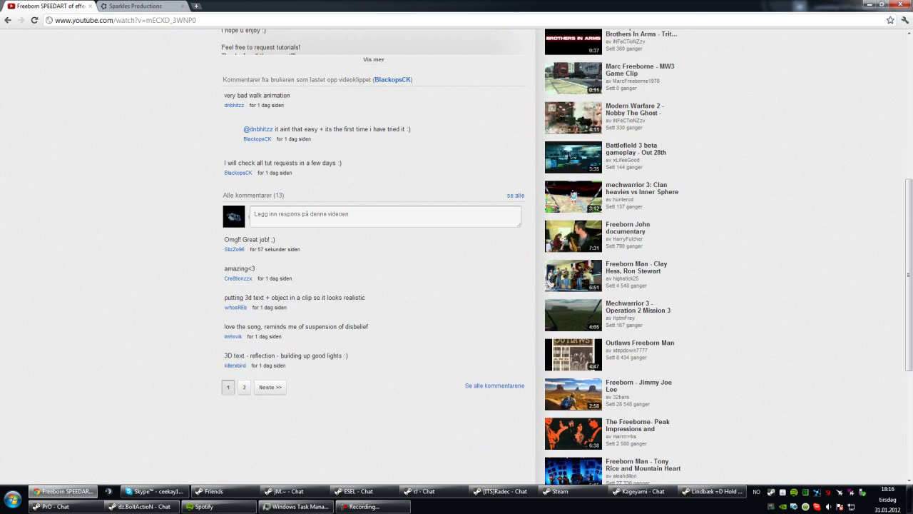
left_click_drag(287, 366, 224, 354)
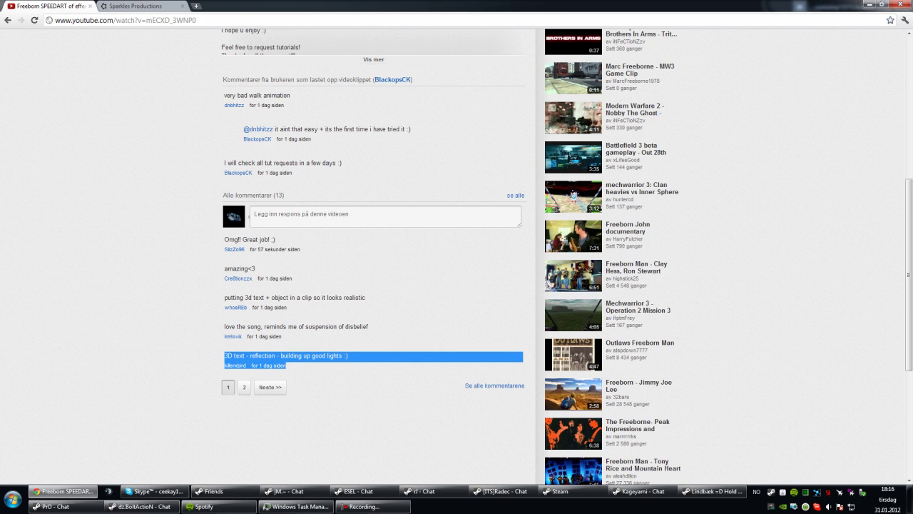
left_click(373, 361)
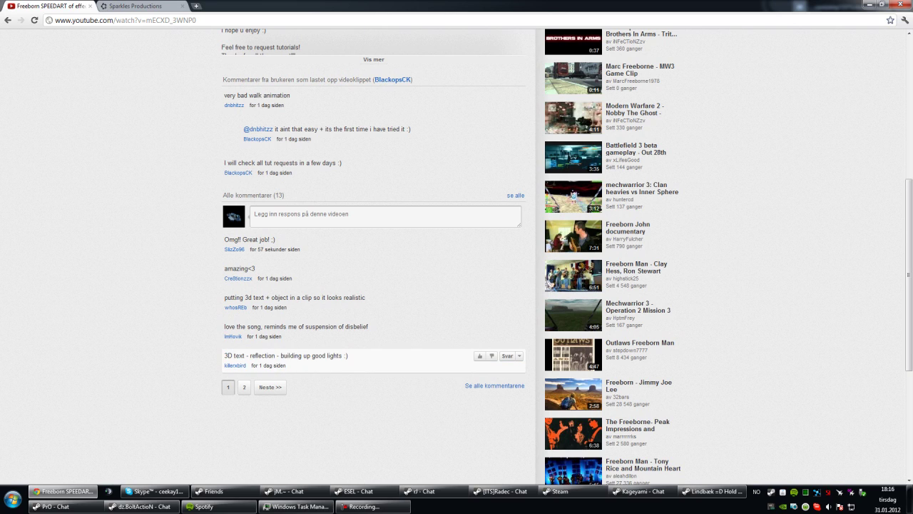
left_click_drag(288, 366, 224, 365)
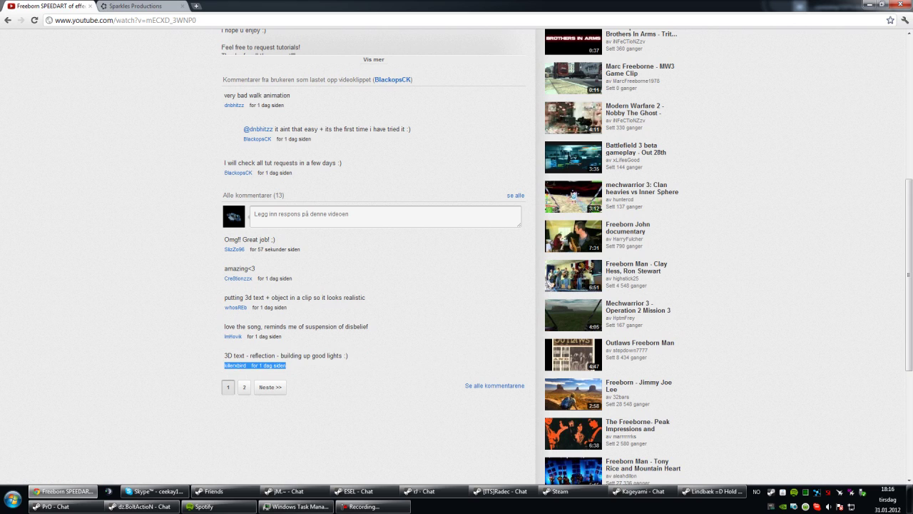
left_click(331, 365)
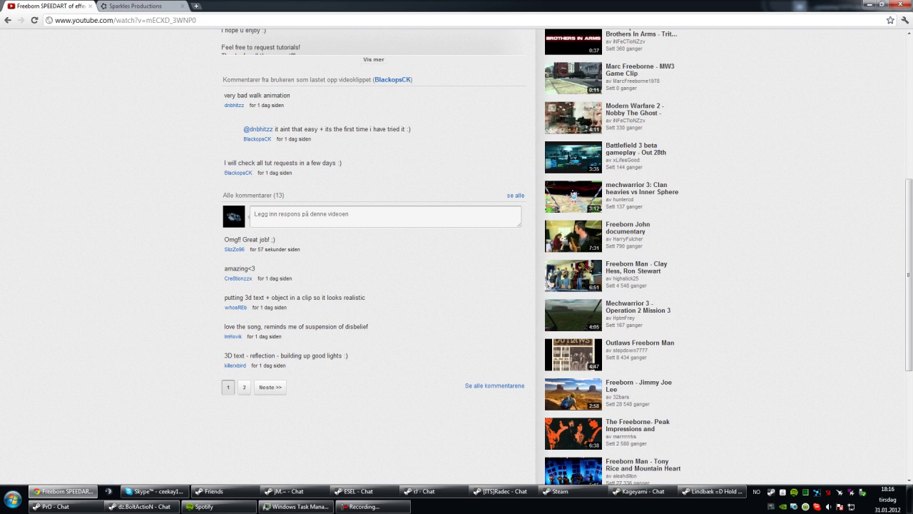
Launch the 32-bit version of CINEMA 4D and bring its empty project to the front
key("super")
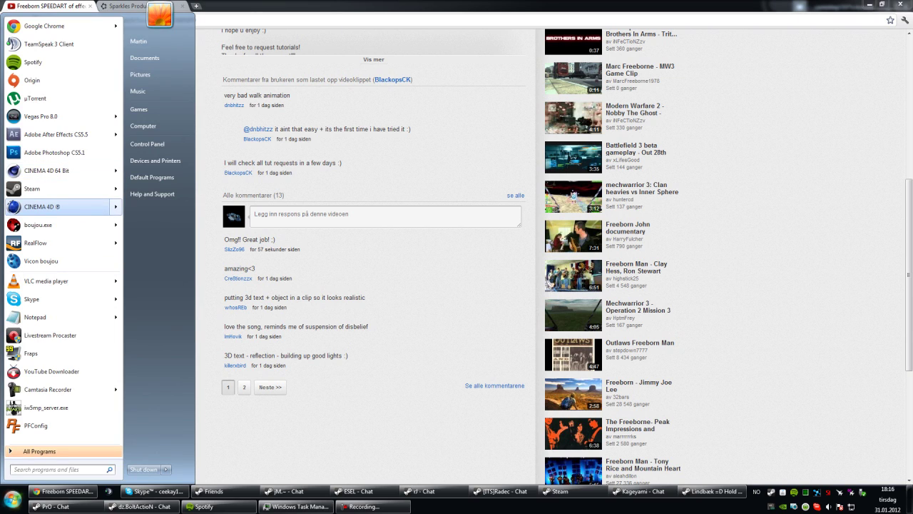
left_click(57, 207)
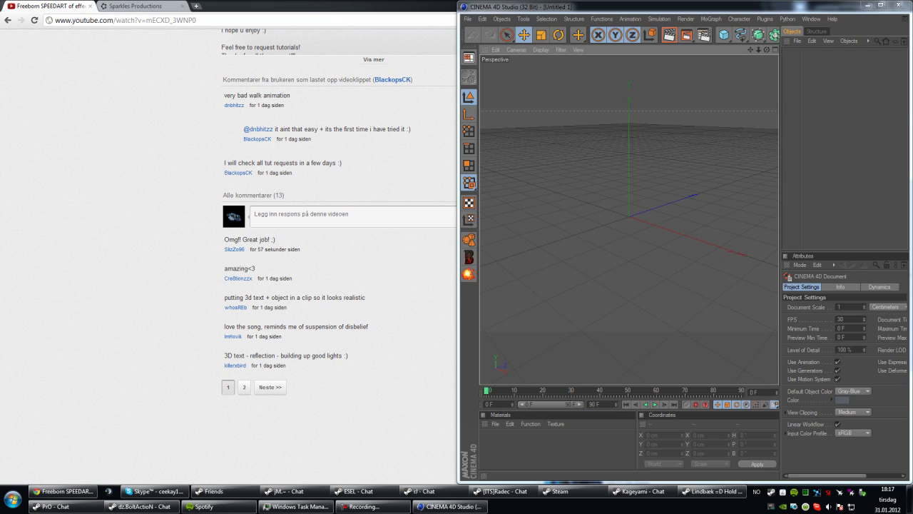
right_click(80, 90)
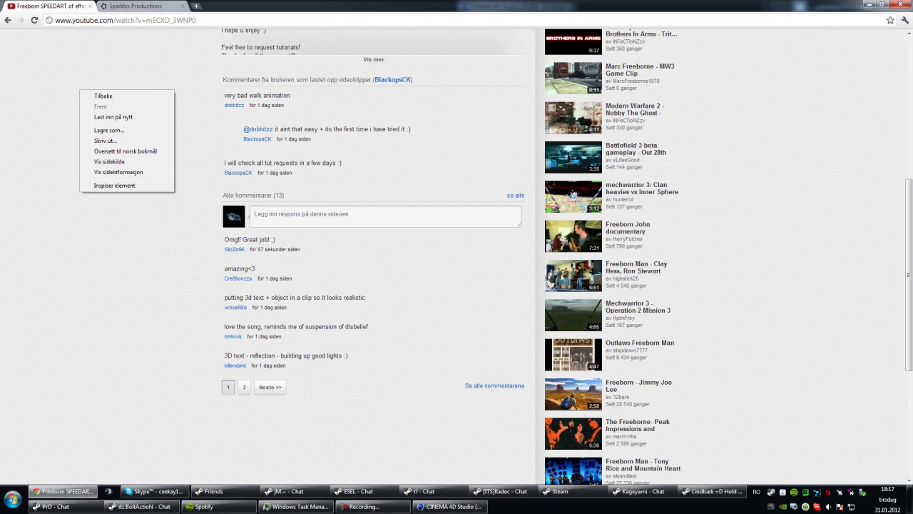
left_click(450, 506)
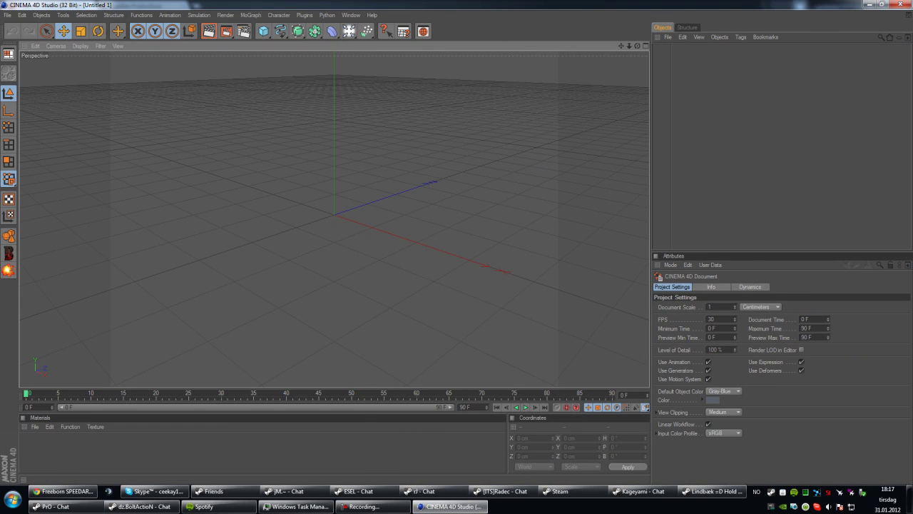
Add a MoText object to the scene and delete the mistakenly added Tracer object
left_click(251, 15)
left_click(268, 128)
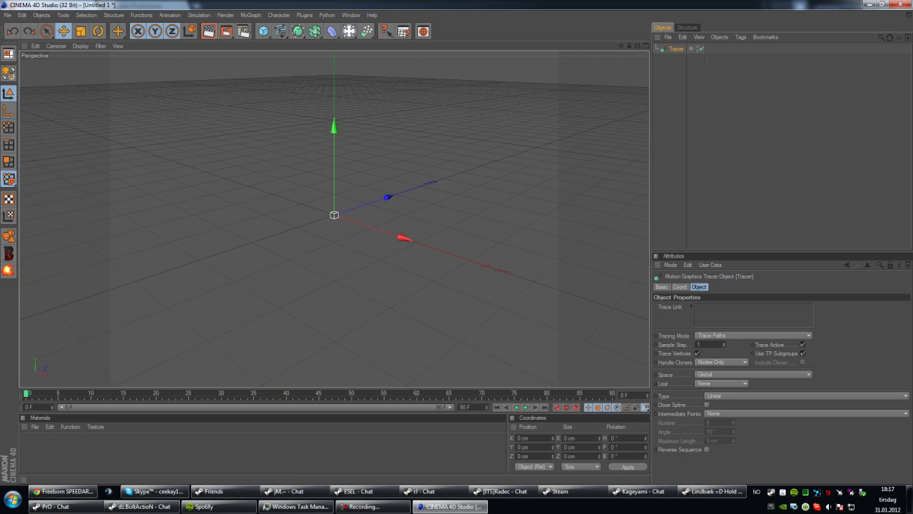
left_click(250, 15)
left_click(264, 119)
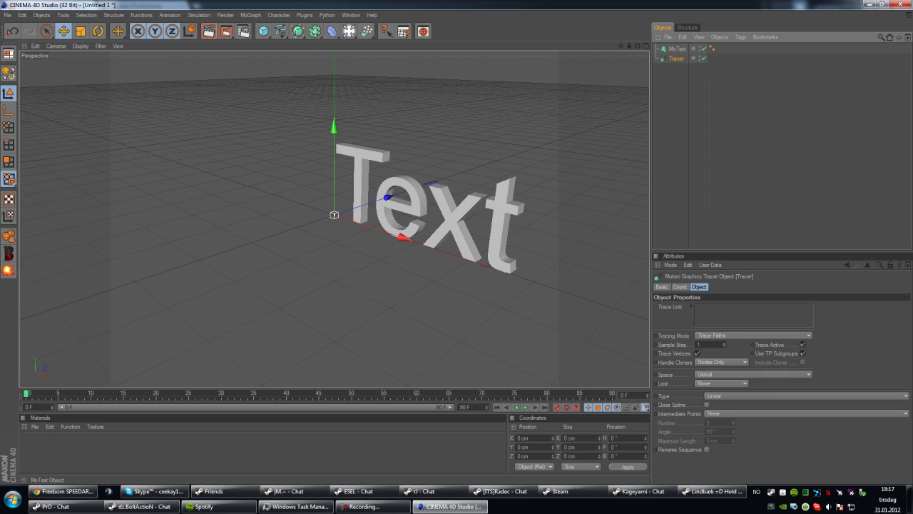
key("Delete")
Align the MoText to the middle and set its text to BlackOpsCK
left_click(735, 372)
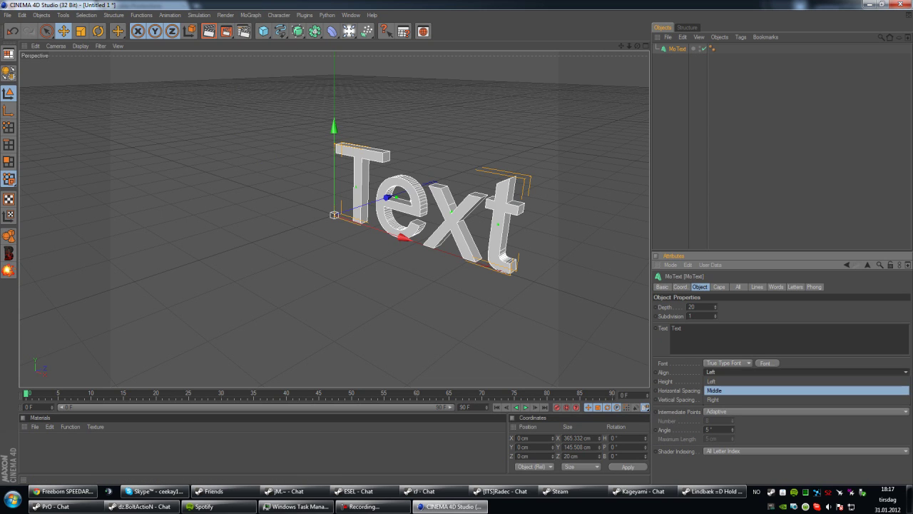
left_click(735, 390)
double_click(673, 328)
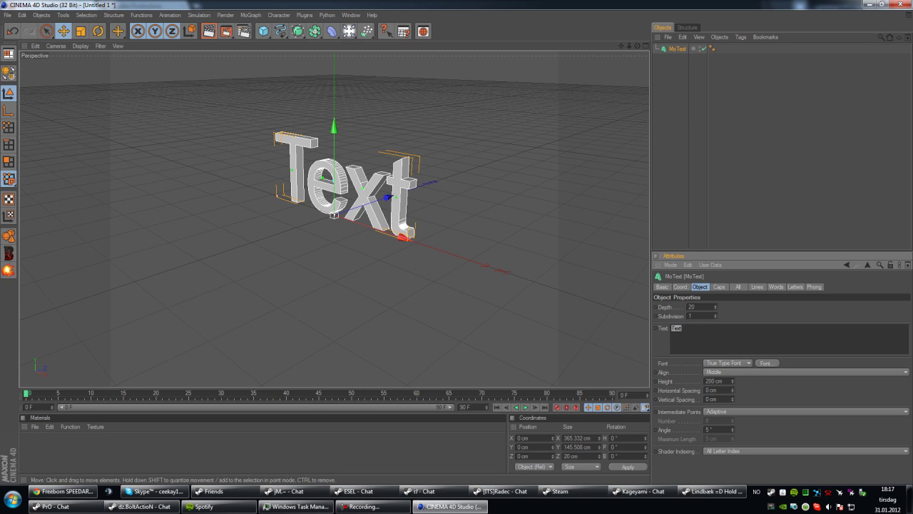
type("CK")
left_click(813, 363)
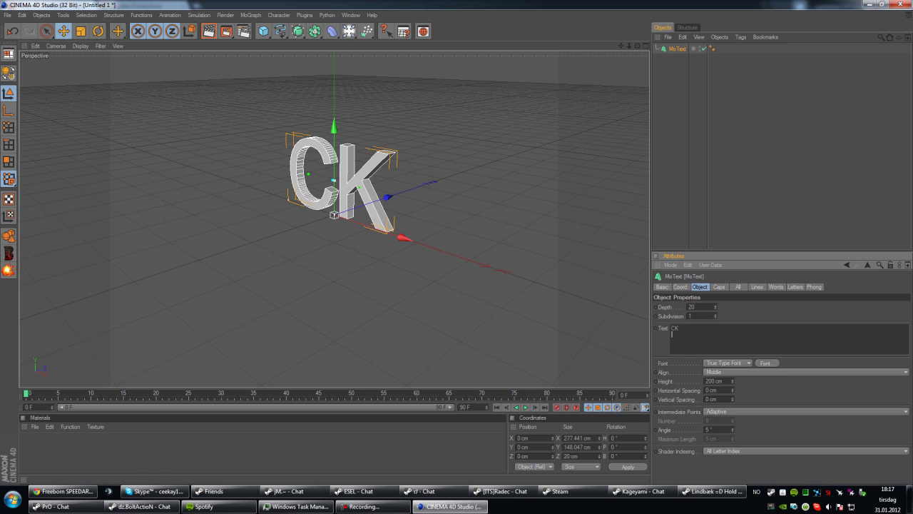
key("ctrl+a")
type("BlackOps")
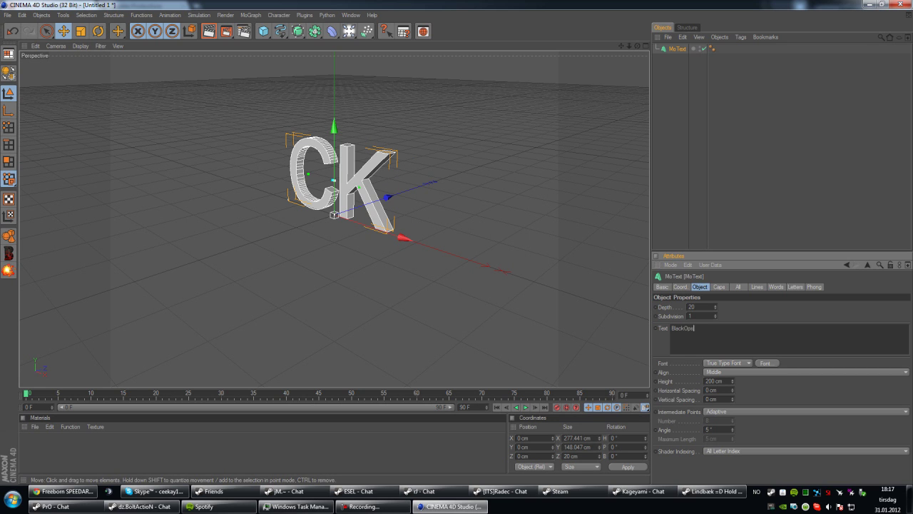
type("CK")
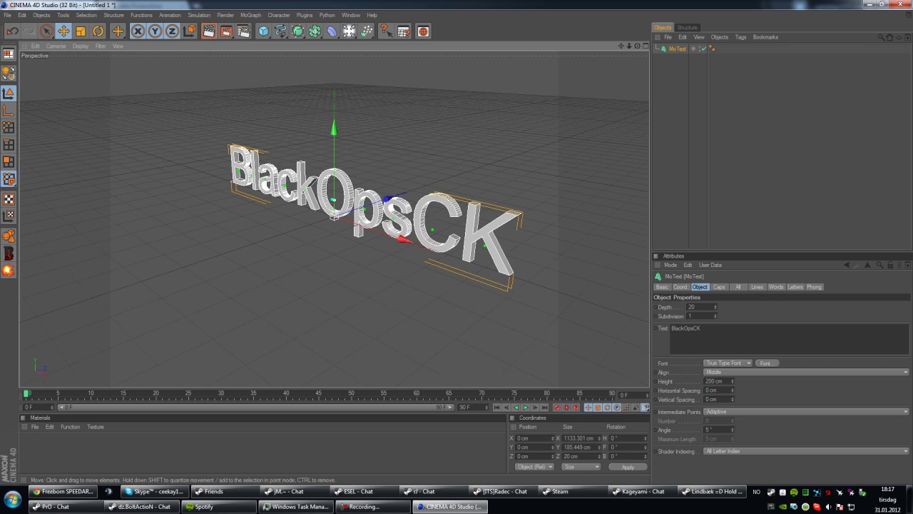
Change the MoText font to Bebas
left_click(767, 363)
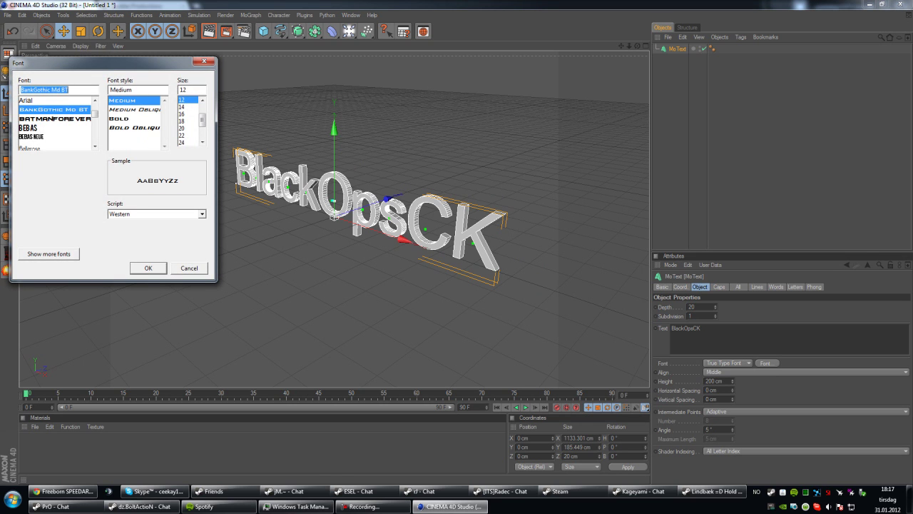
left_click(55, 127)
left_click(148, 267)
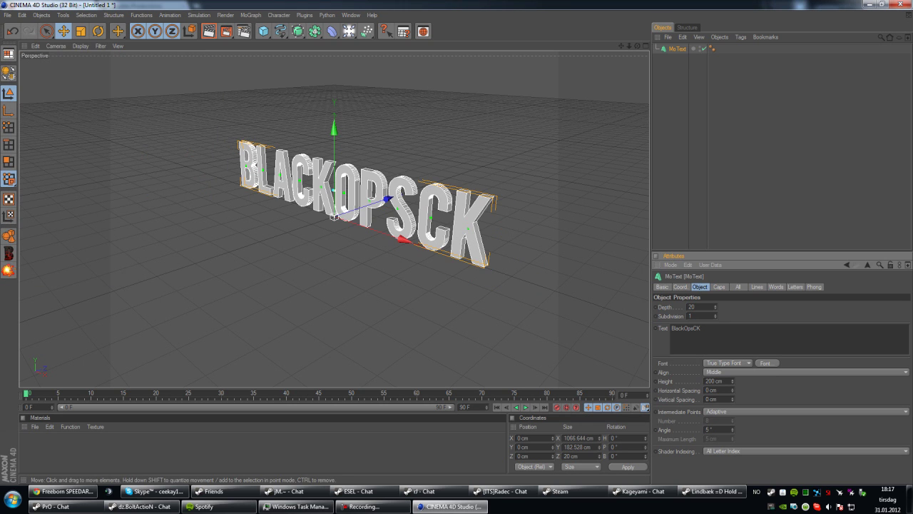
Set both the start and end caps of the MoText to Fillet Cap
scroll(333, 218, "down", 3)
mouse_move(638, 46)
left_mouse_down()
mouse_move(685, 36)
mouse_move(634, 47)
mouse_move(657, 19)
mouse_move(640, 20)
mouse_move(640, 52)
left_mouse_up()
scroll(334, 219, "up", 3)
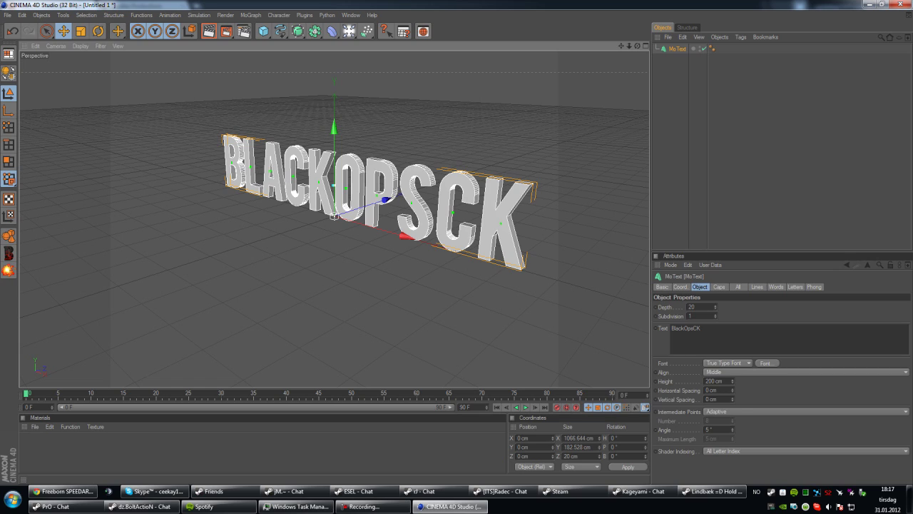
left_click(719, 287)
left_click(725, 307)
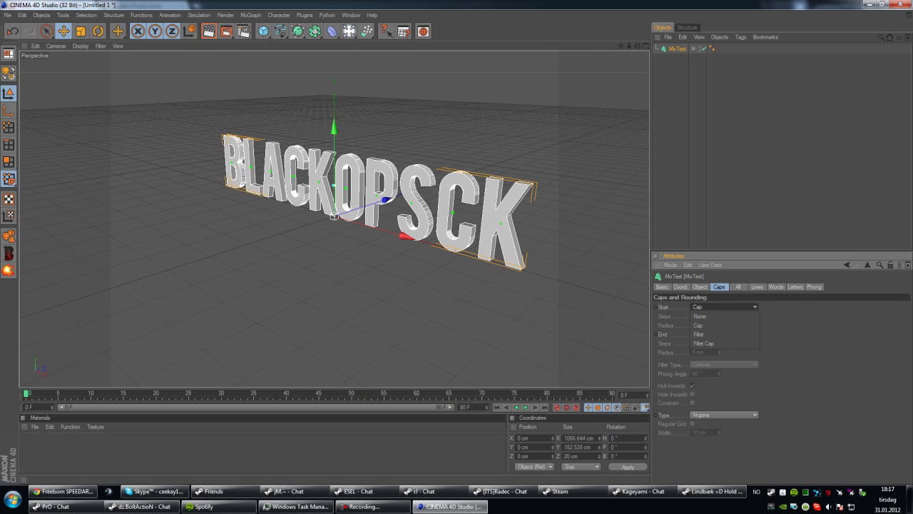
left_click(705, 343)
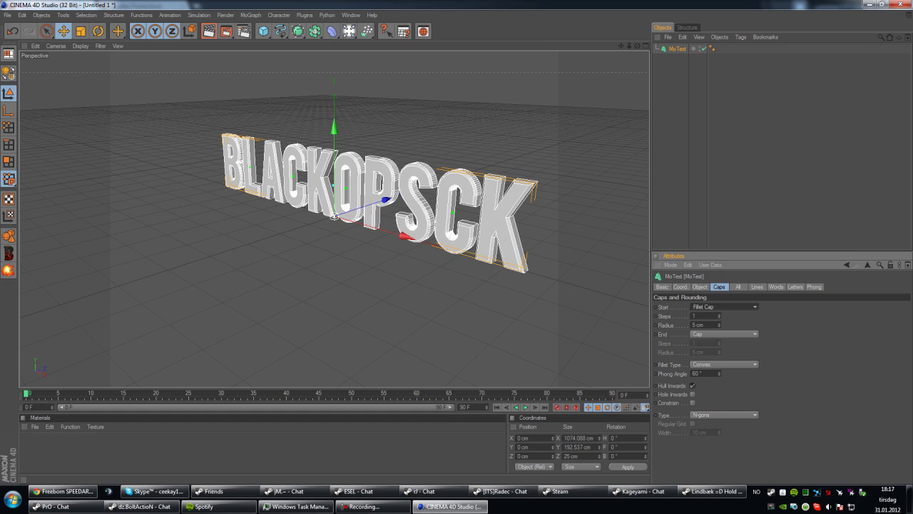
left_click(724, 333)
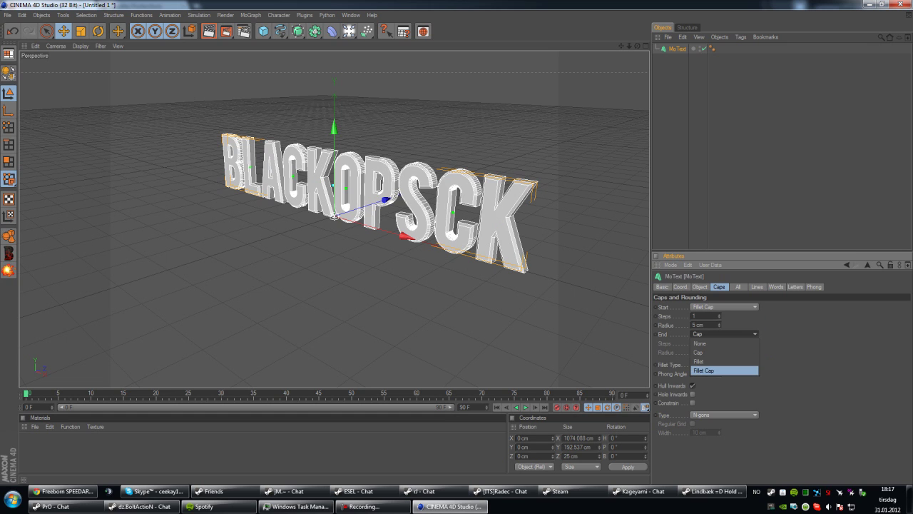
left_click(704, 370)
Try a plain Cap on the start of the letters and restore Fillet Cap for comparison
scroll(335, 219, "up", 3)
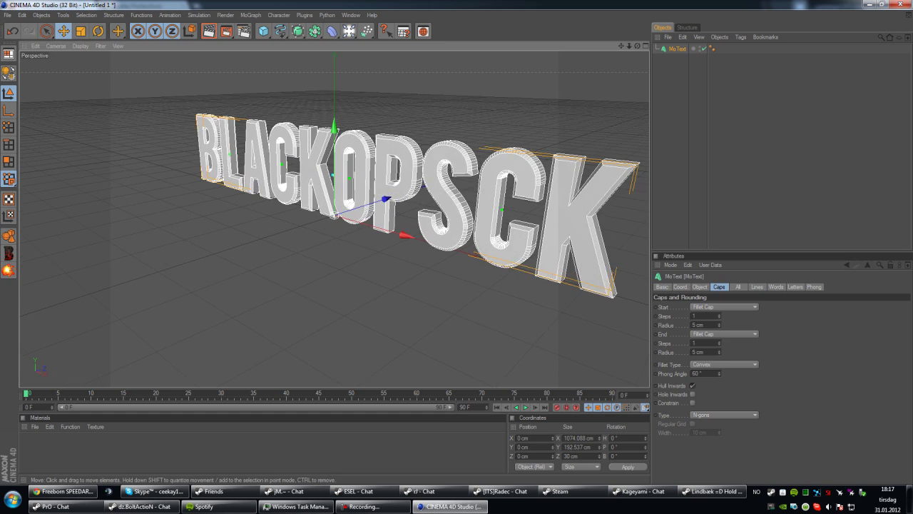
middle_click_drag(334, 178, 306, 294, "alt")
scroll(323, 349, "up", 1)
left_click_drag(621, 46, 600, 8)
left_click_drag(637, 46, 612, 25)
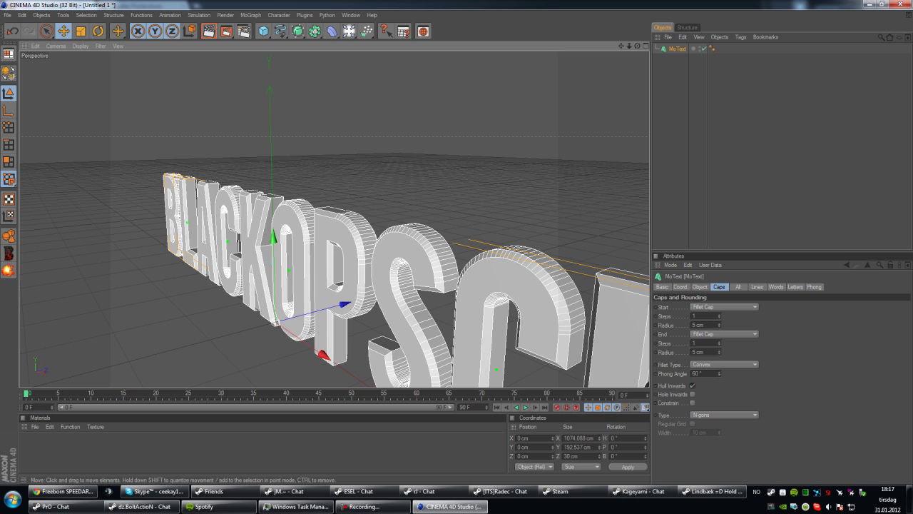
left_click(724, 307)
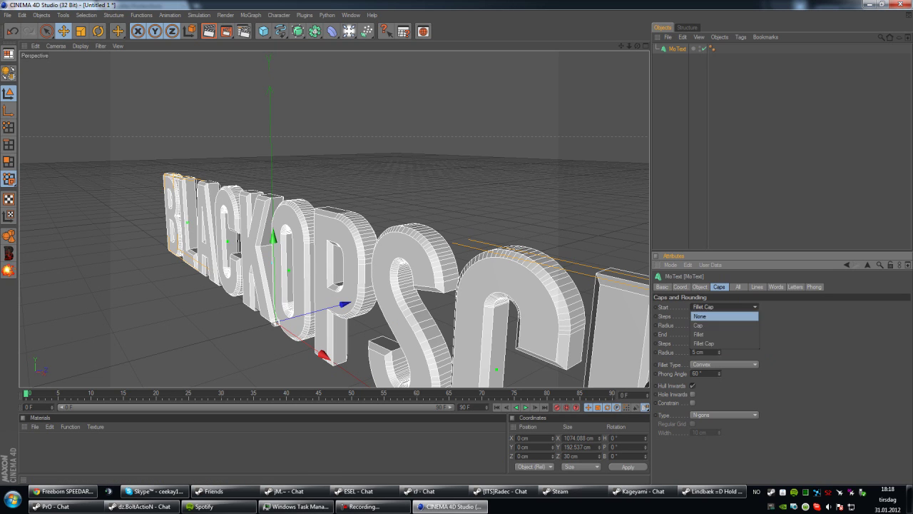
left_click(700, 325)
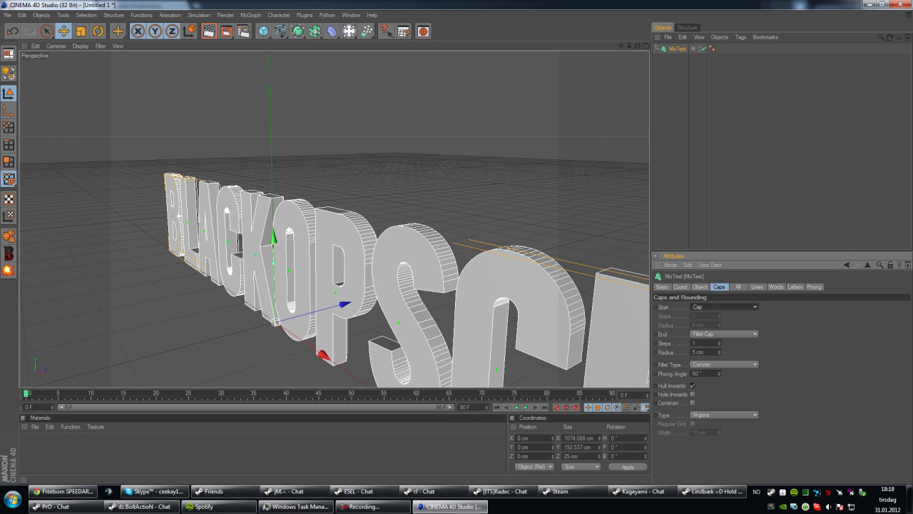
left_click(717, 307)
left_click(713, 342)
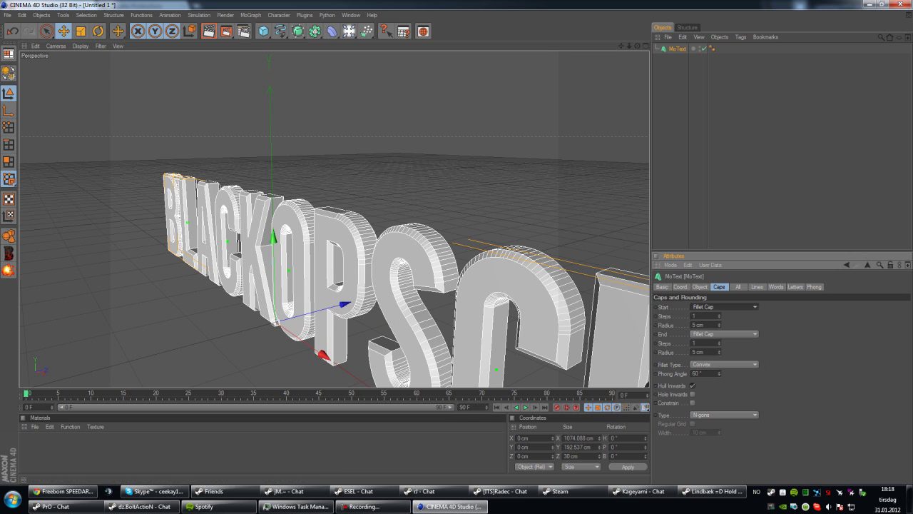
Set the start cap's fillet to 100 steps with a 2 cm radius
mouse_move(637, 46)
left_mouse_down()
mouse_move(609, 40)
mouse_move(648, 46)
left_mouse_up()
double_click(695, 316)
type("100")
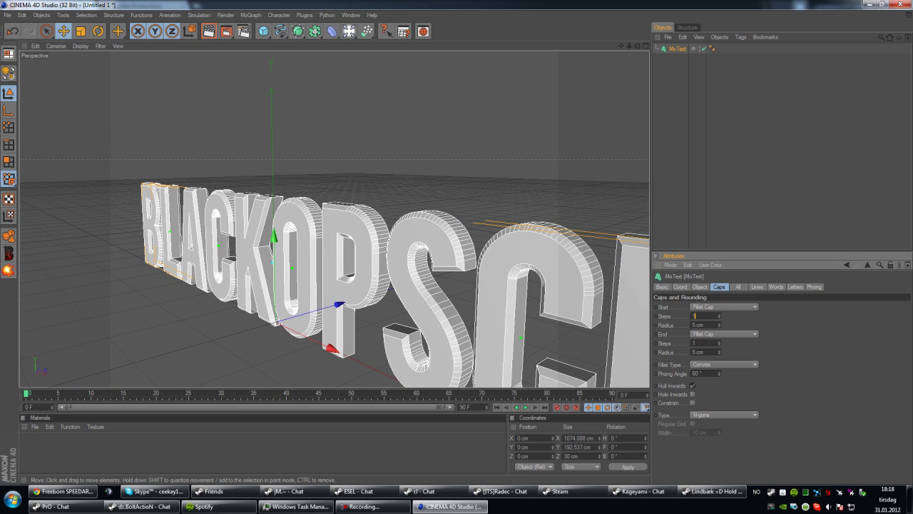
key("Tab")
type("2")
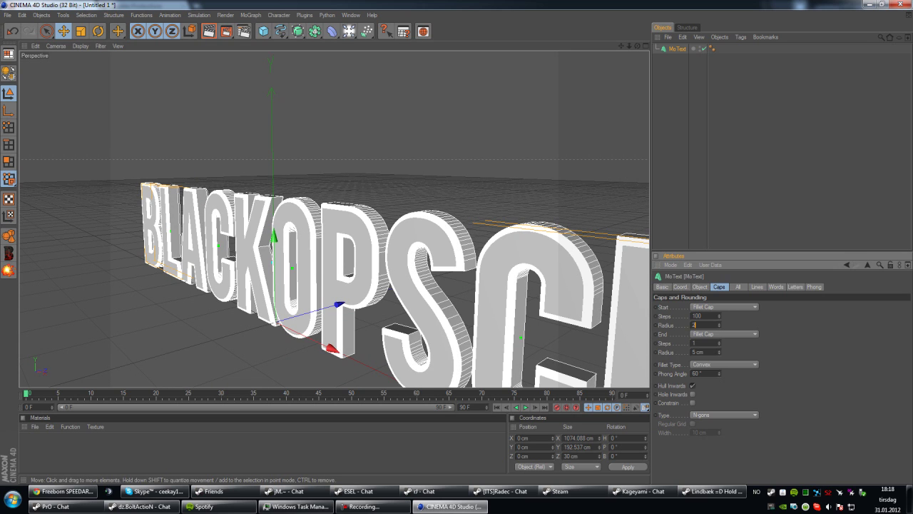
key("Tab")
Match the end cap's fillet with 100 steps and a 2 cm radius
key("Tab")
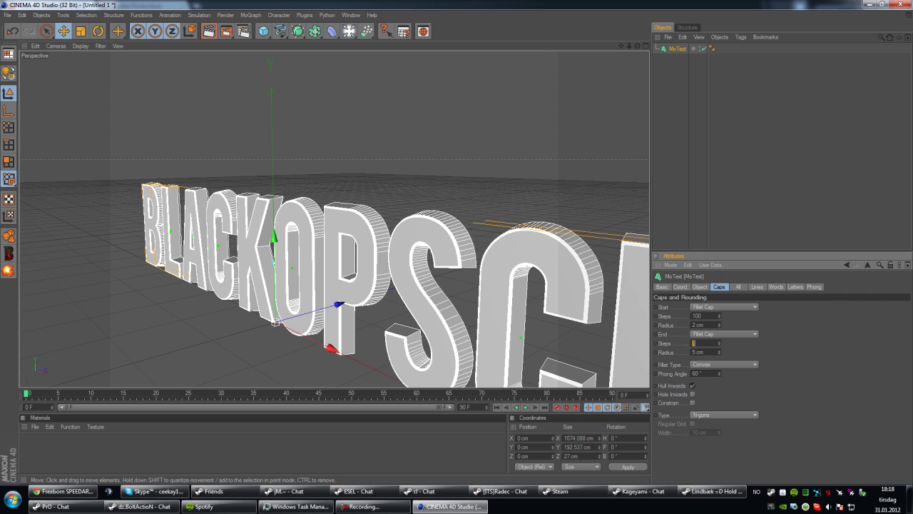
type("100")
key("Tab")
type("2")
key("Tab")
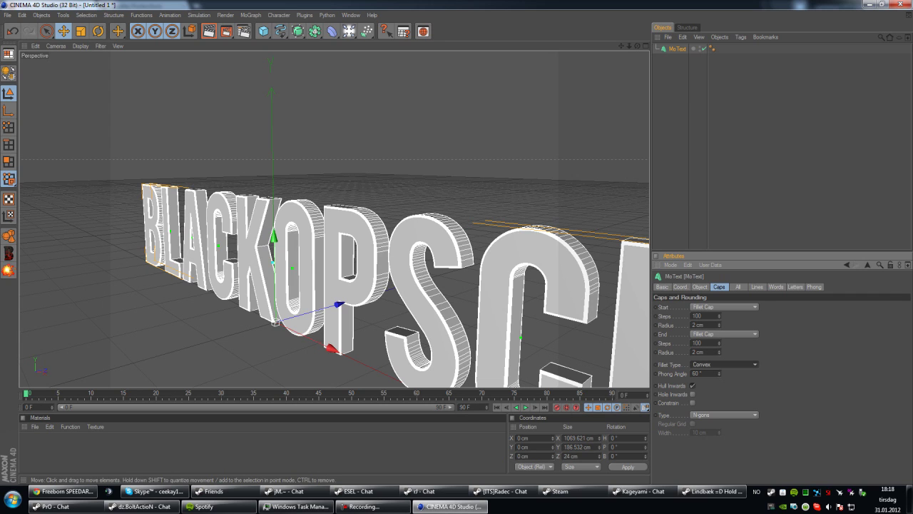
key("shift+Tab")
key("shift+Tab")
double_click(697, 316)
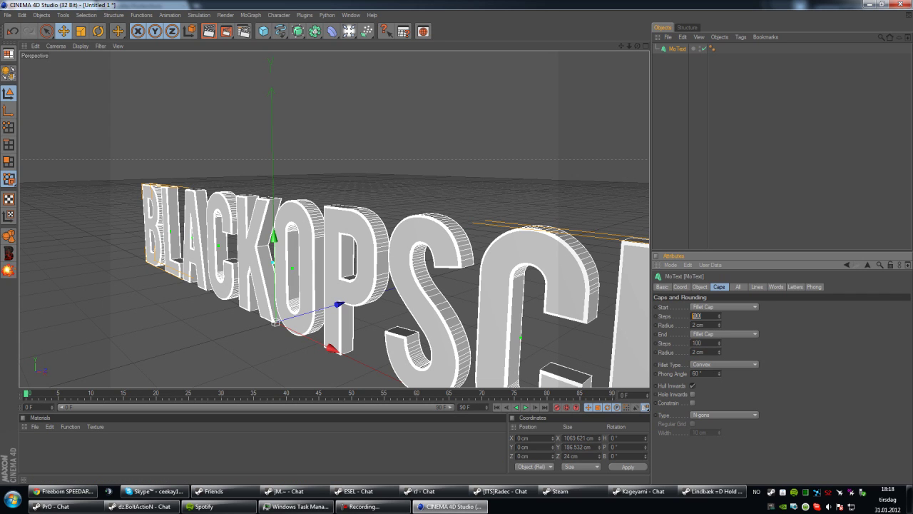
double_click(698, 325)
left_click(701, 316)
Deselect the text and render the perspective view to check the rounded letter edges up close
left_click_drag(442, 157, 385, 136, "alt")
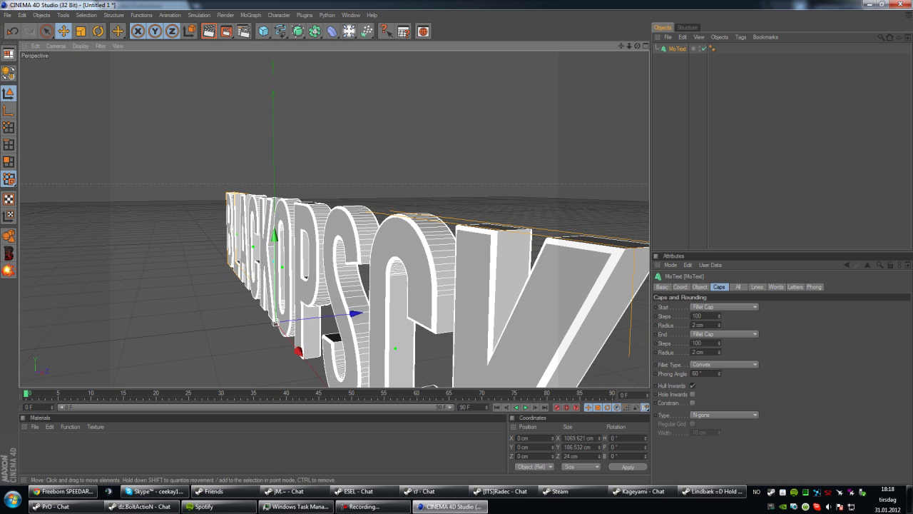
left_click(385, 128)
key("ctrl+r")
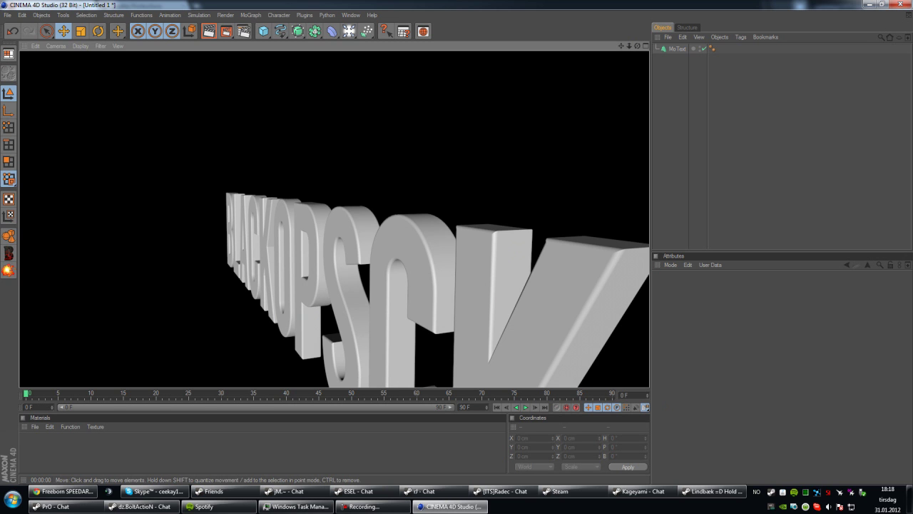
left_click_drag(385, 214, 463, 214, "alt")
scroll(335, 219, "down", 3)
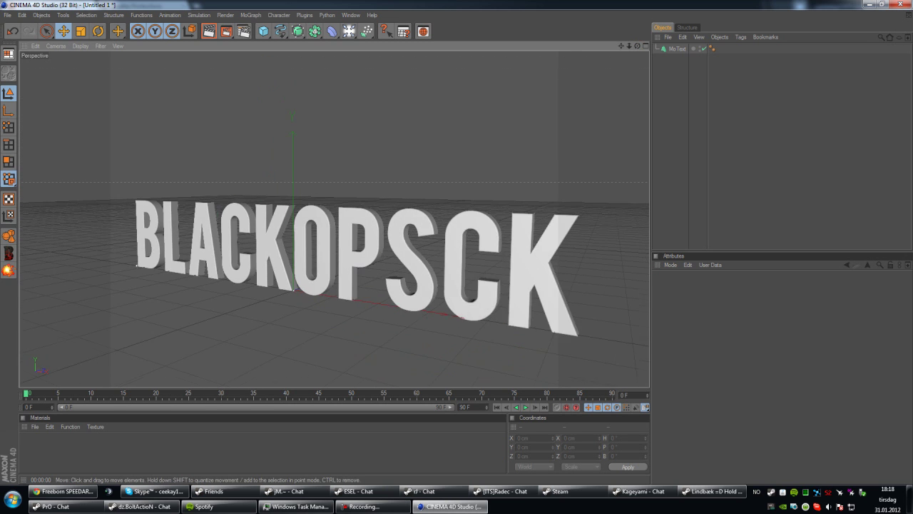
Examine the rounded edges of the BLACKOPSCK letters from several angles and distances in the perspective view
scroll(335, 219, "down", 3)
mouse_move(637, 46)
left_mouse_down()
mouse_move(617, 66)
mouse_move(588, 69)
mouse_move(653, 47)
mouse_move(632, 47)
mouse_move(644, 46)
left_mouse_up()
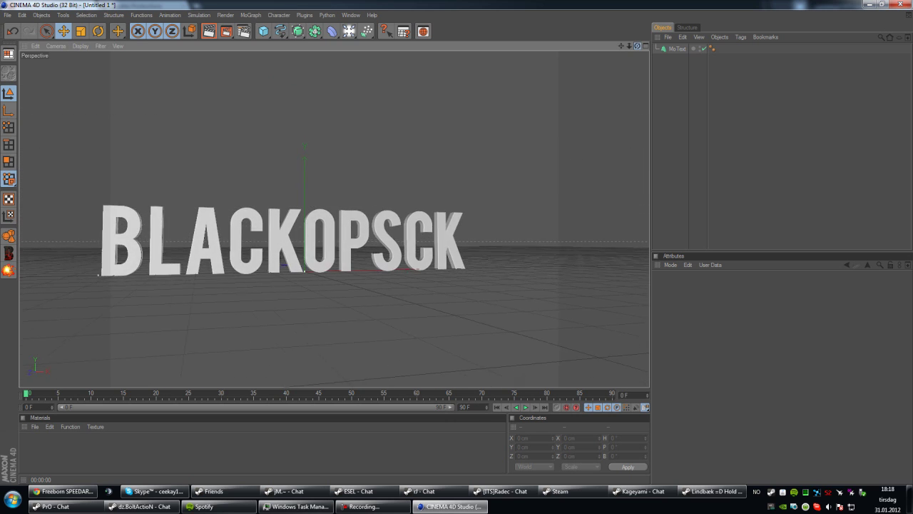
left_click_drag(307, 207, 312, 235, "alt")
scroll(334, 219, "up", 3)
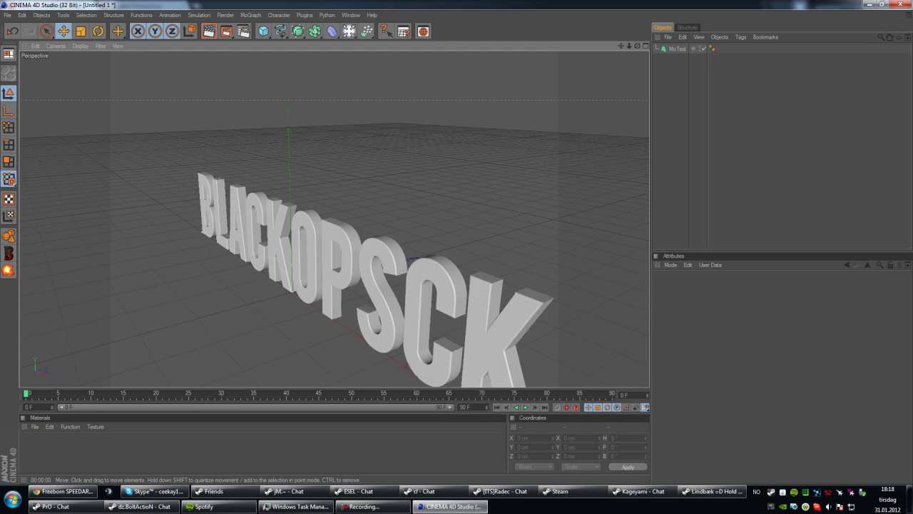
scroll(335, 219, "up", 7)
scroll(334, 219, "down", 1)
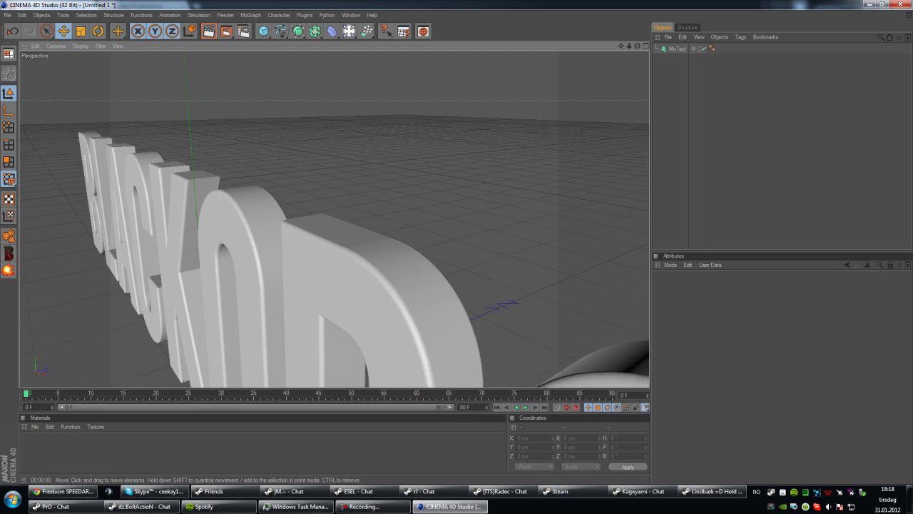
scroll(335, 219, "down", 8)
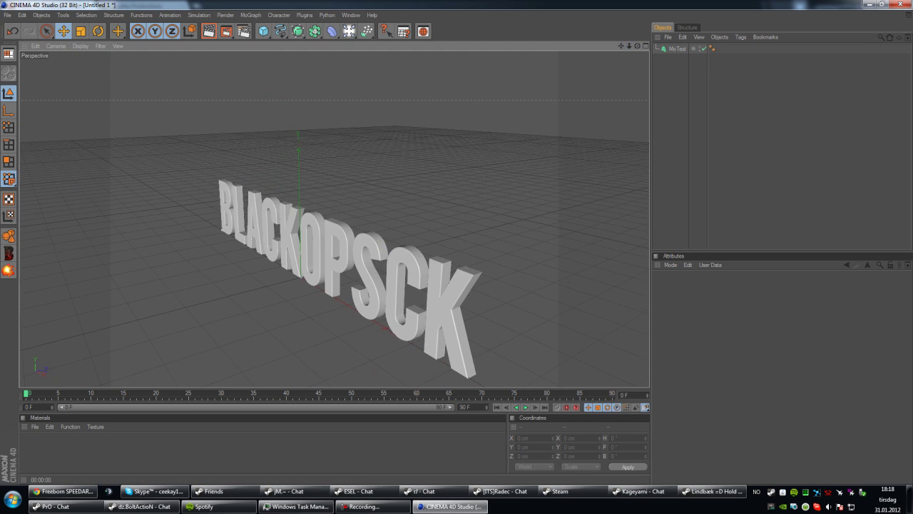
left_click_drag(334, 219, 350, 243, "alt")
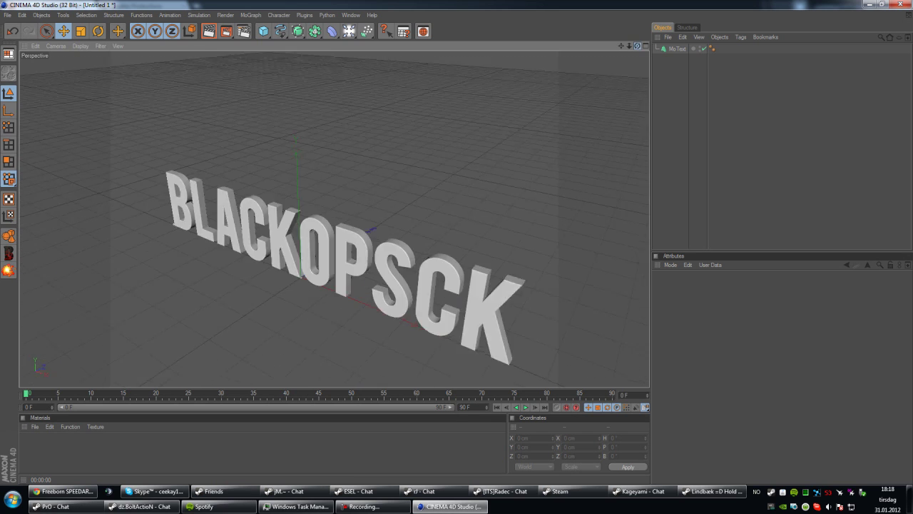
left_click_drag(637, 46, 656, 13)
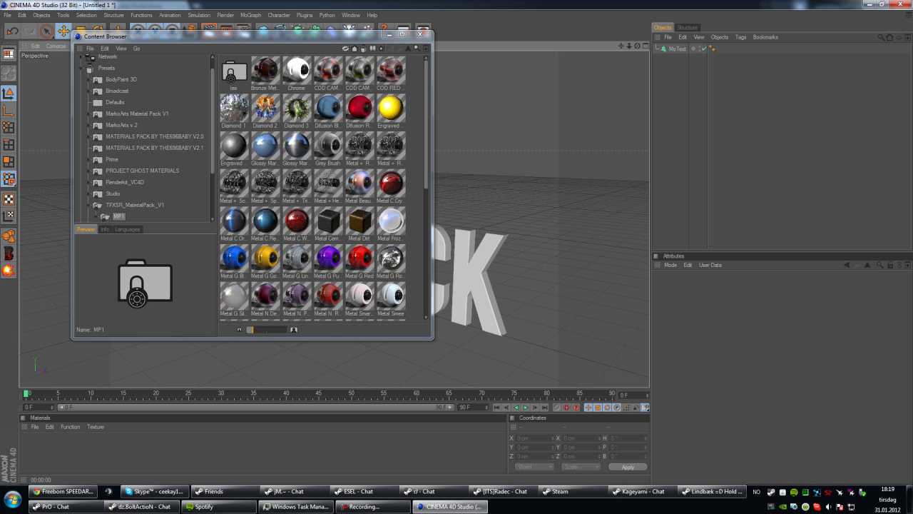
Browse the PROJECT GHOST MATERIALS preset at enlarged thumbnail size and check the MarkoArts v.2 preset
left_click(125, 183)
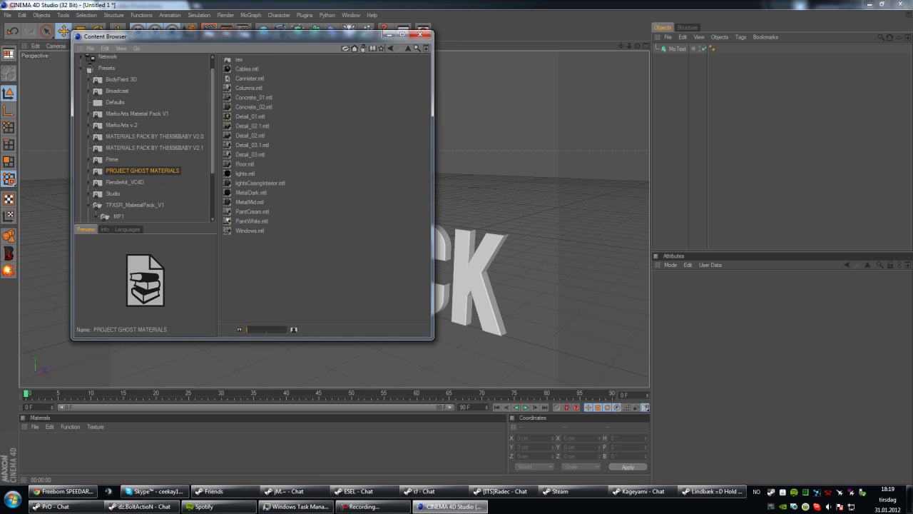
left_click(325, 278)
left_click_drag(248, 330, 284, 329)
scroll(321, 187, "down", 4)
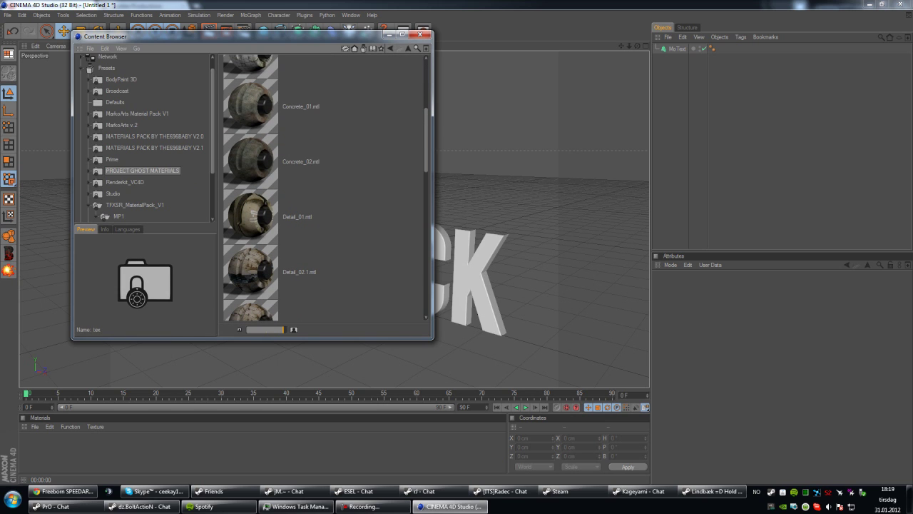
left_click(137, 114)
left_click(122, 125)
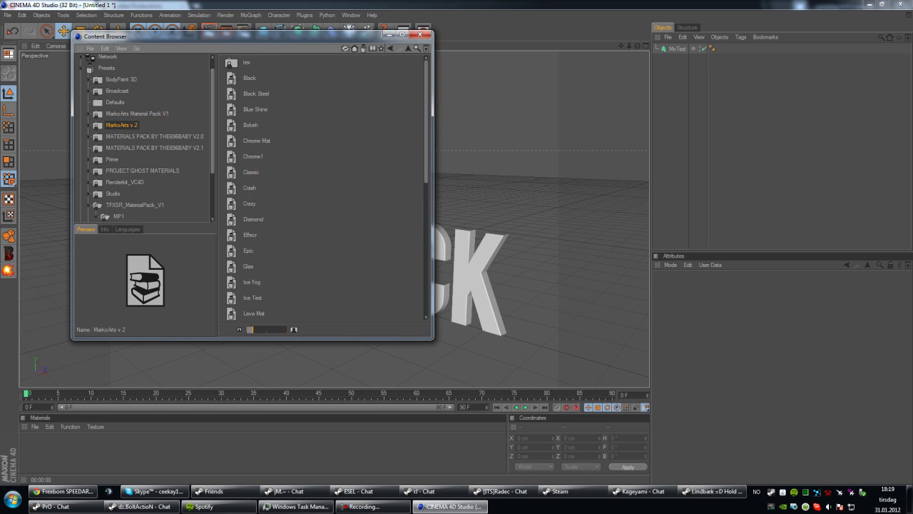
Look through the MarkoArts Material Pack V1 preset for metal materials that suit the text
left_click(137, 114)
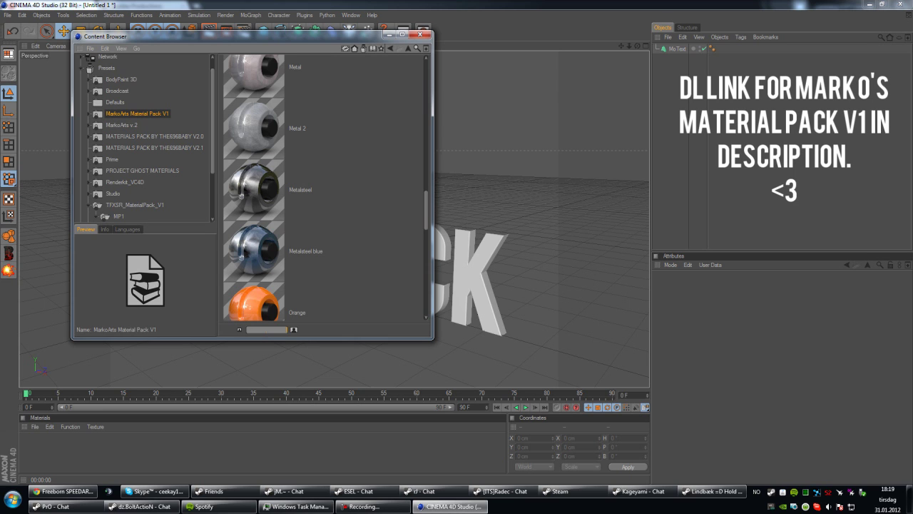
left_click_drag(426, 210, 426, 264)
scroll(325, 185, "up", 6)
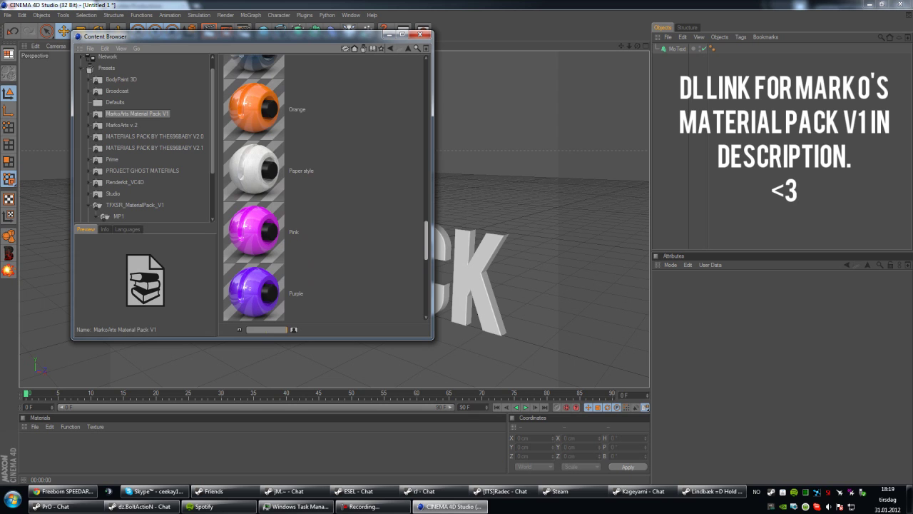
scroll(325, 186, "up", 2)
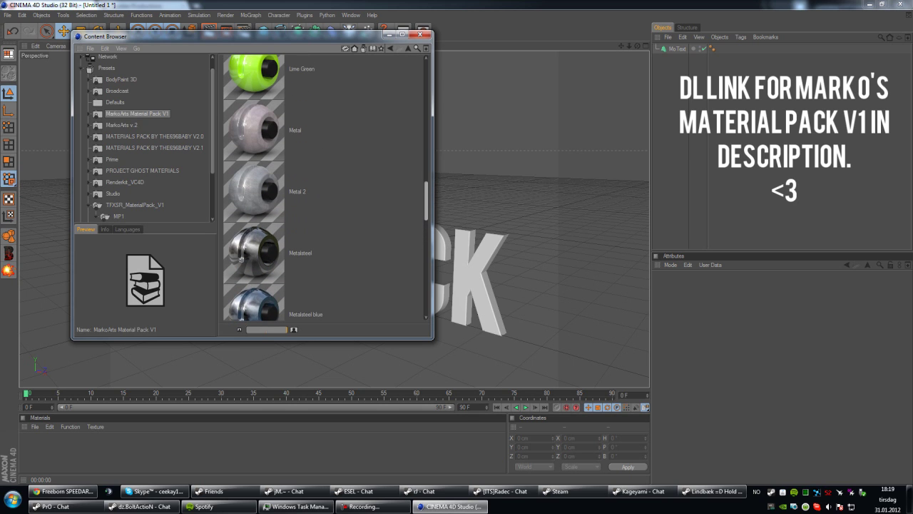
scroll(325, 188, "up", 5)
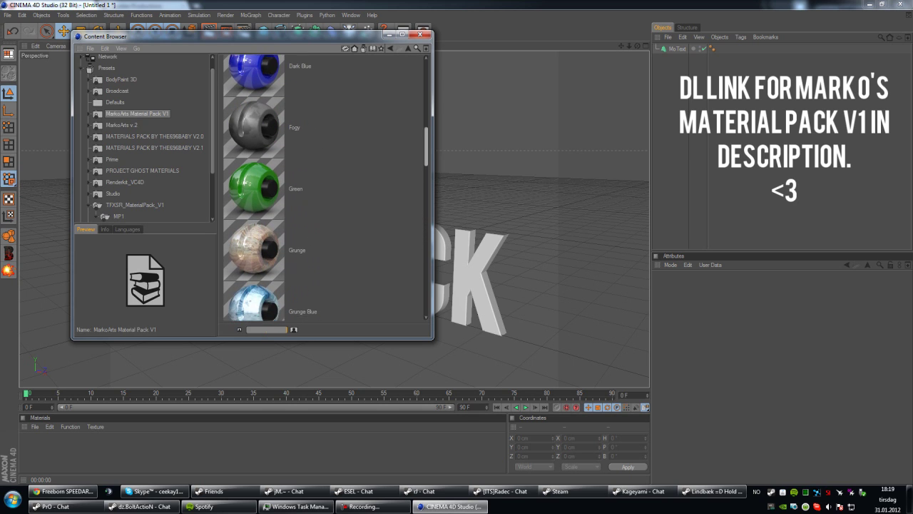
scroll(324, 188, "up", 6)
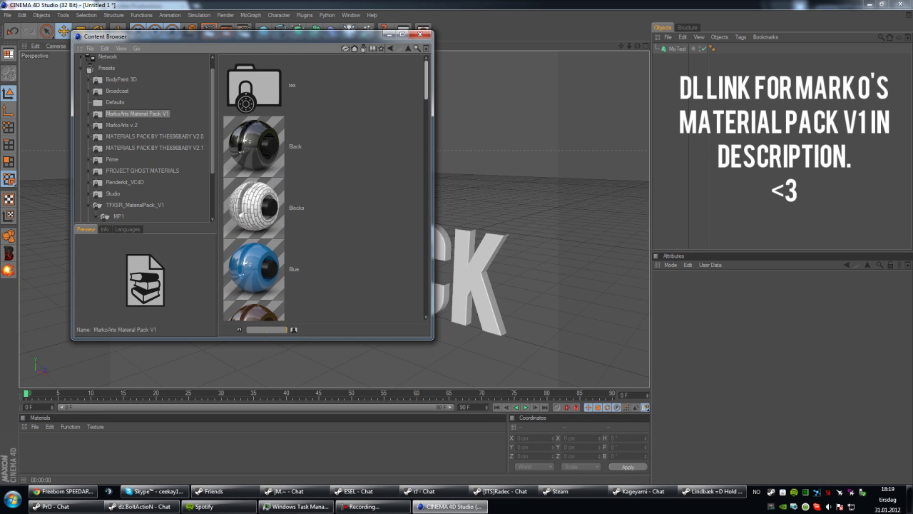
scroll(324, 187, "down", 6)
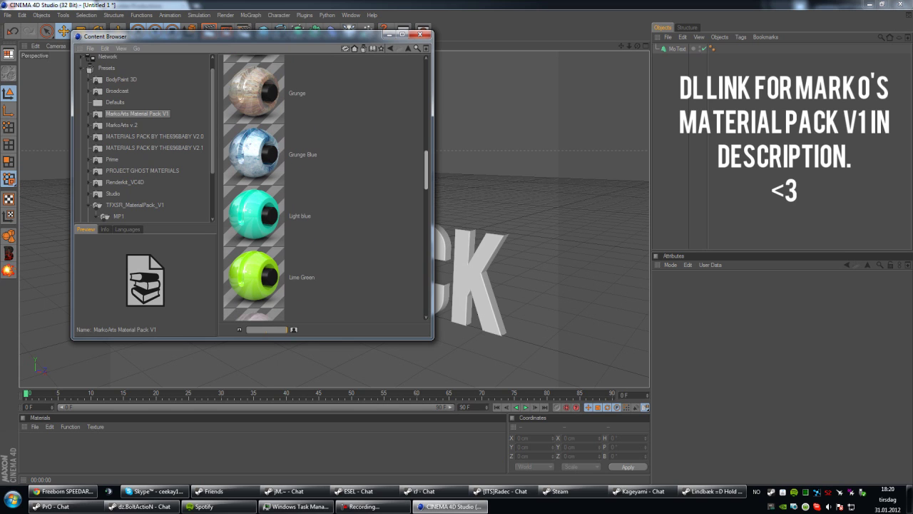
scroll(325, 188, "down", 1)
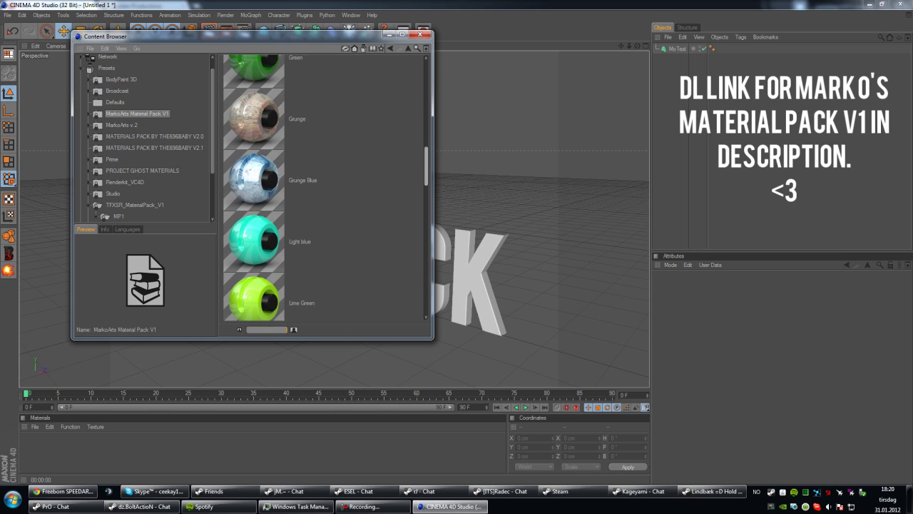
scroll(325, 187, "down", 10)
scroll(325, 188, "down", 4)
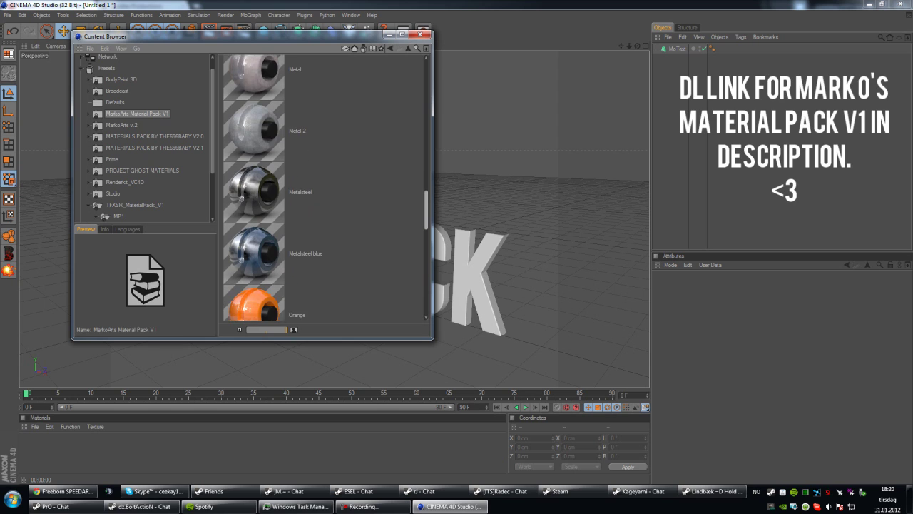
left_click_drag(367, 128, 246, 220)
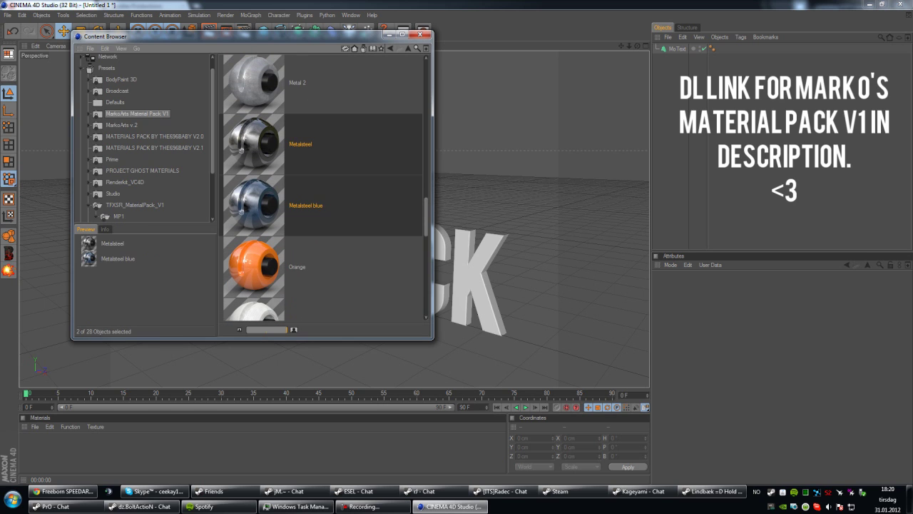
left_click(254, 267)
scroll(321, 187, "down", 5)
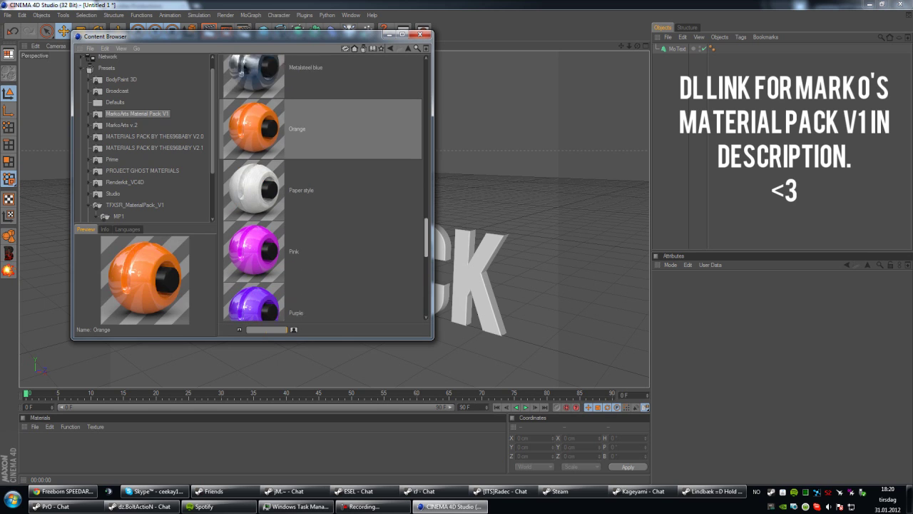
scroll(321, 188, "up", 2)
scroll(321, 188, "up", 3)
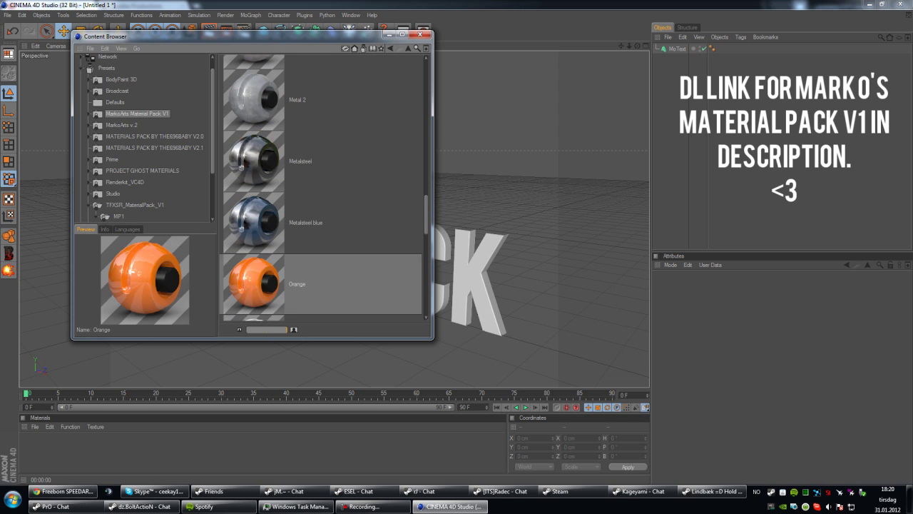
Load the Metalsteel, Metalsteel blue and Metal 2 materials into the scene and minimize the Content Browser
left_click(255, 223)
left_click(255, 161)
double_click(254, 161)
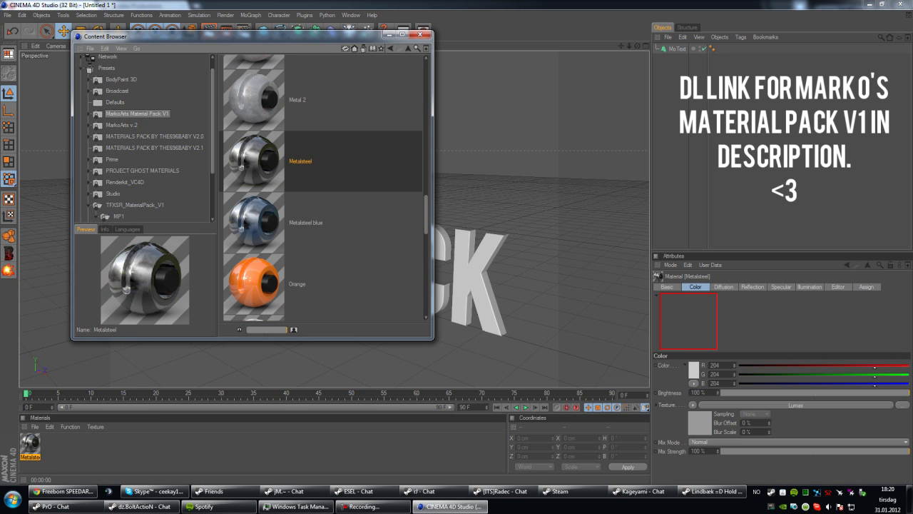
double_click(255, 222)
double_click(255, 99)
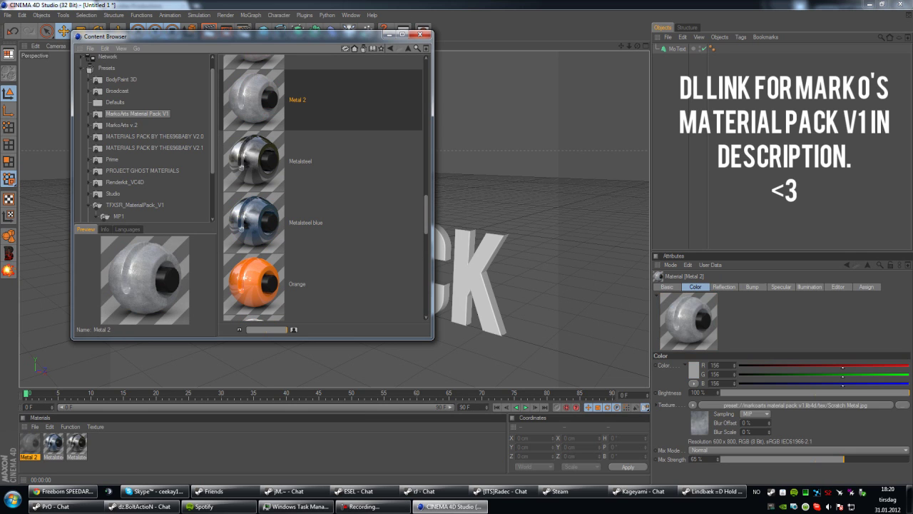
left_click(387, 34)
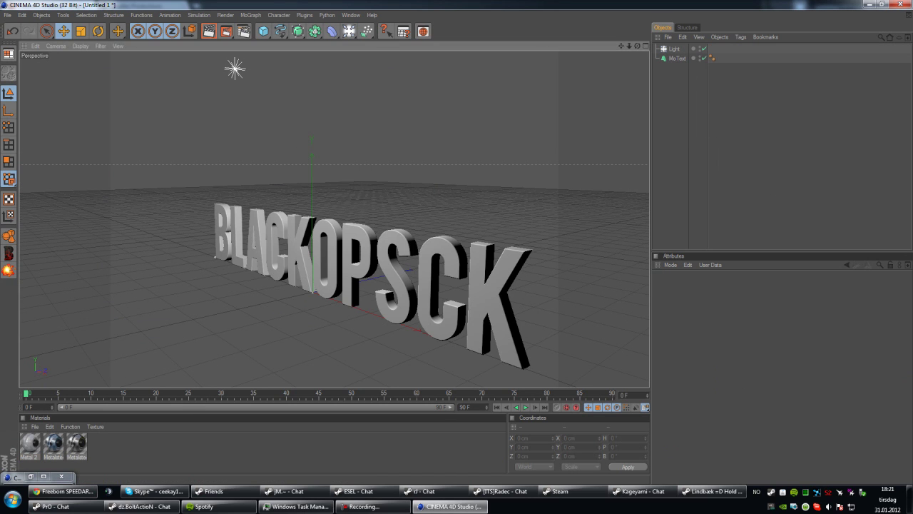
Try the Metal 2 material on the MoText object and render the perspective view
left_click_drag(30, 443, 677, 58)
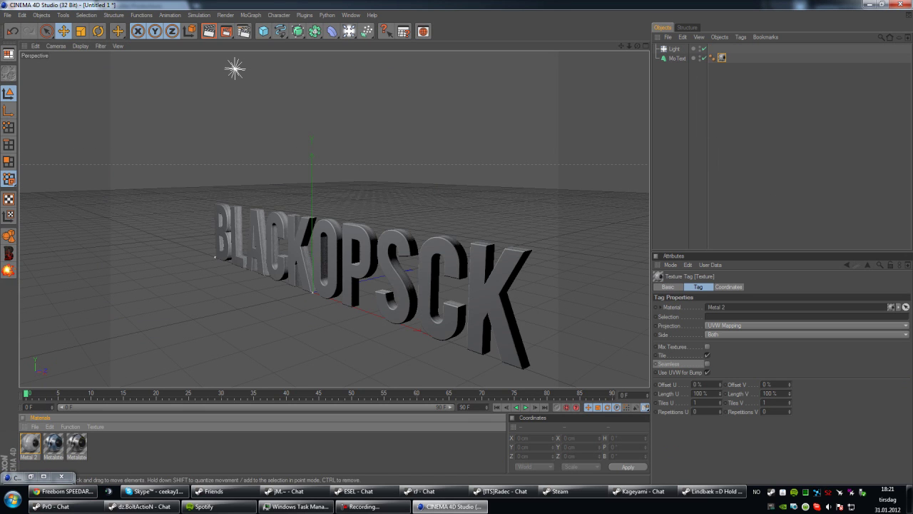
left_click_drag(400, 235, 427, 234, "alt")
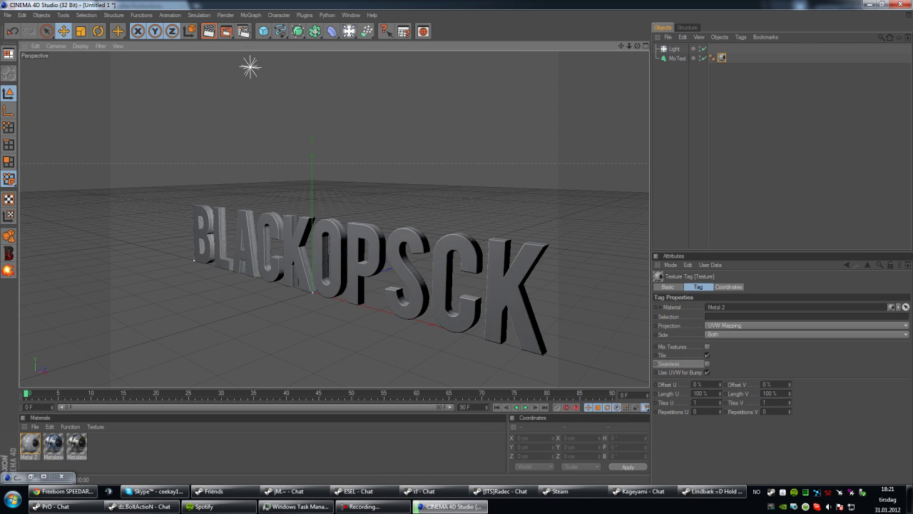
key("ctrl+r")
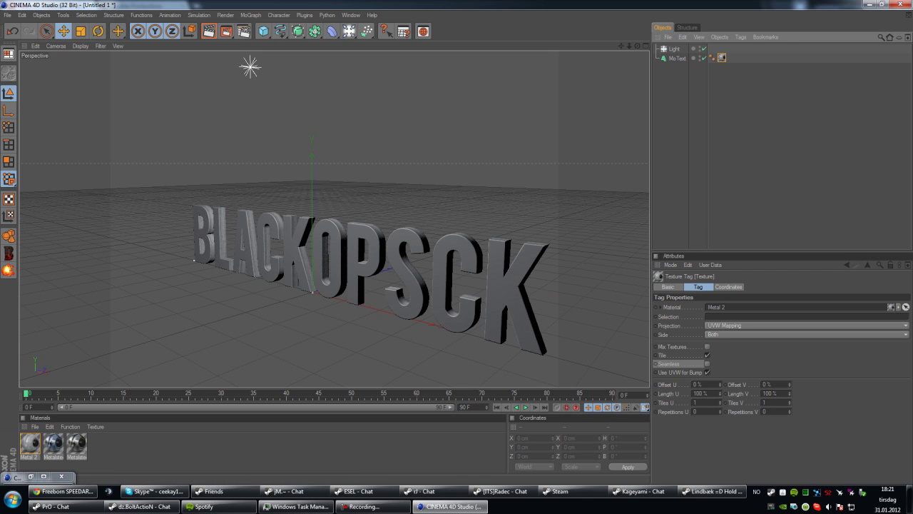
Test Metal 2 with Spatial projection and Seamless tiling in a render, and remove its texture tag from the text
left_click(806, 325)
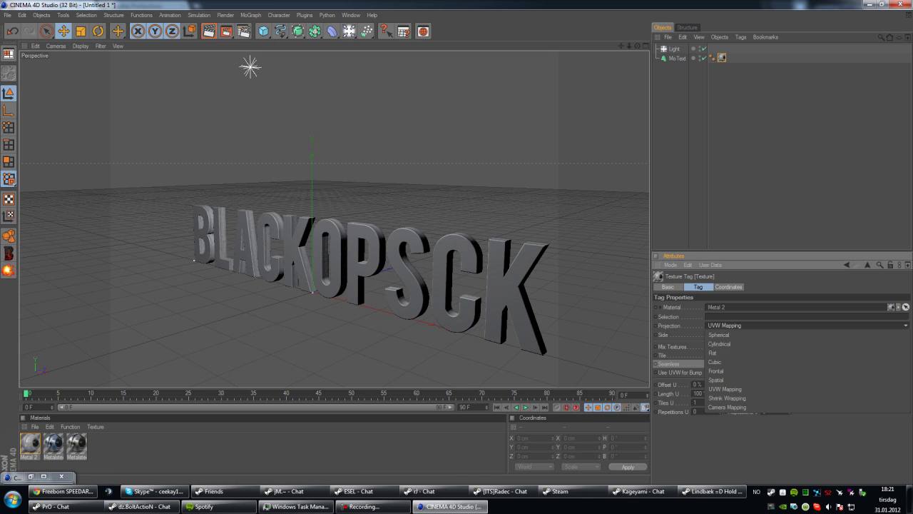
left_click(720, 379)
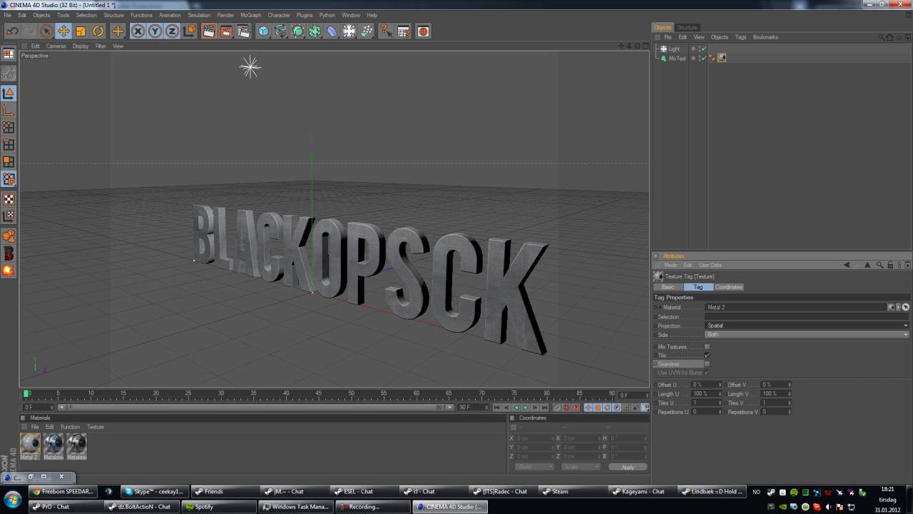
left_click(706, 363)
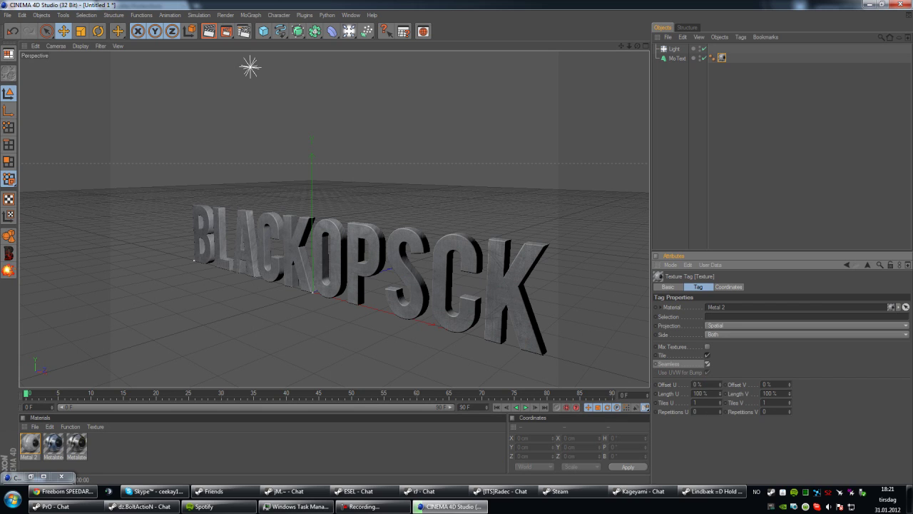
key("ctrl+r")
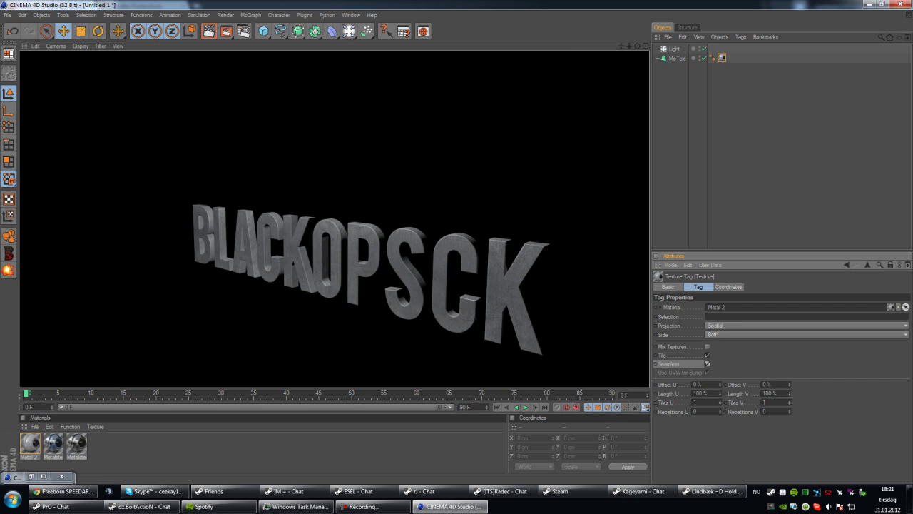
left_click(722, 56)
key("Delete")
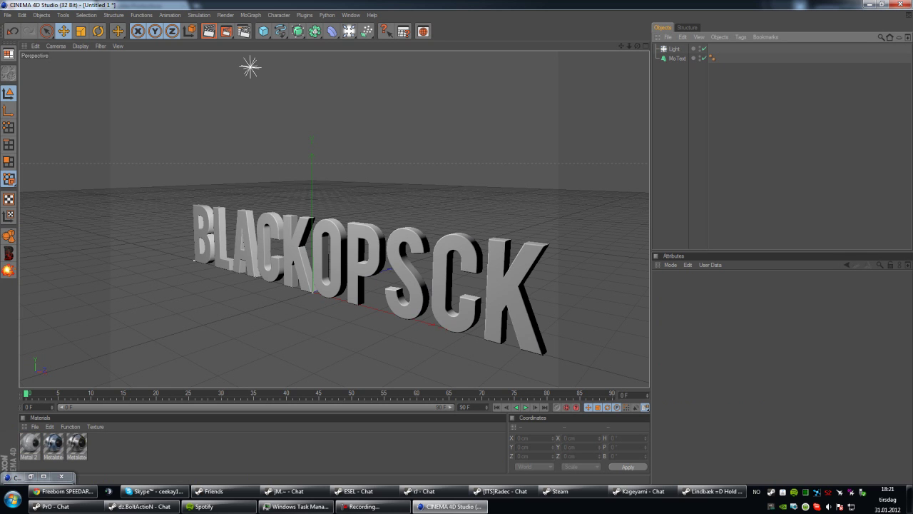
Apply the Metalsteel blue material to the text and render it from the angled and near-frontal views
left_click_drag(54, 444, 268, 250)
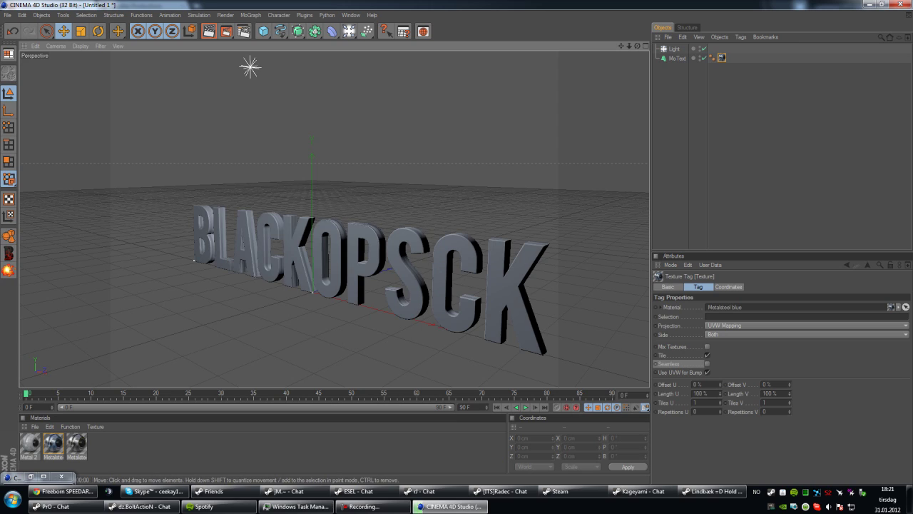
key("ctrl+r")
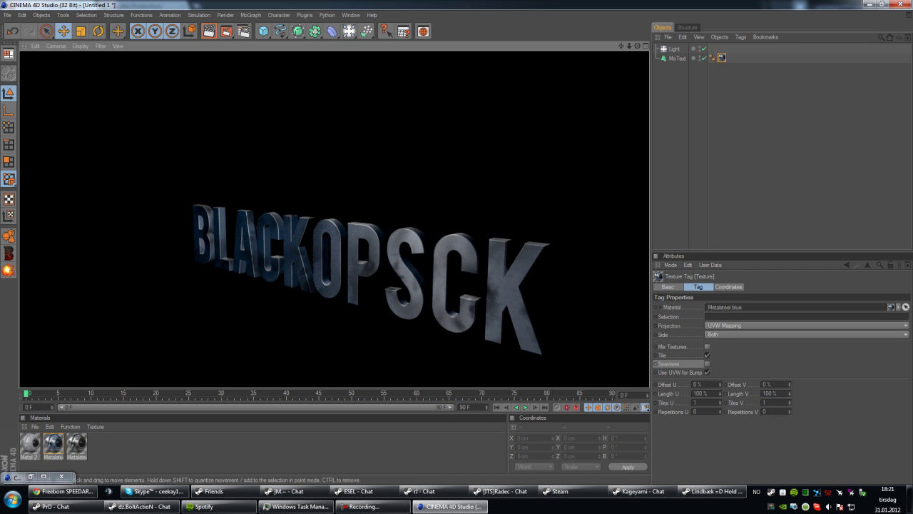
left_click_drag(637, 46, 720, 30)
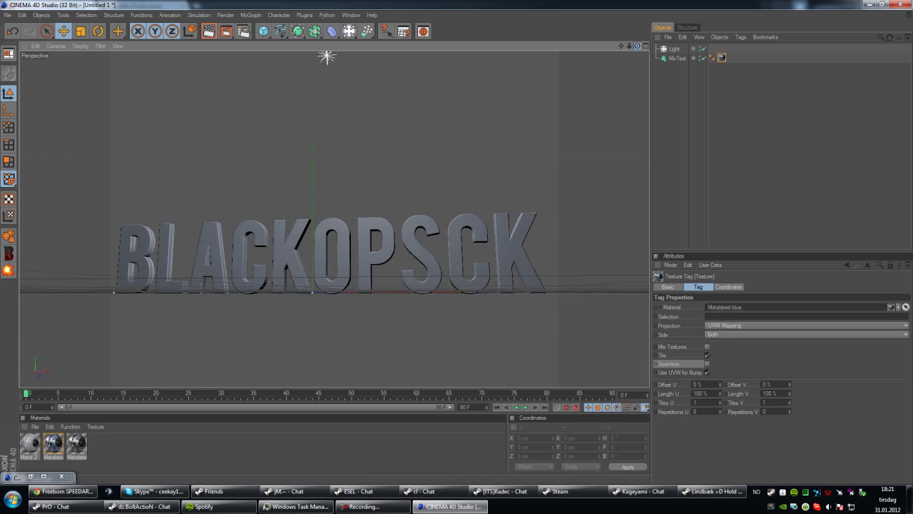
key("ctrl+r")
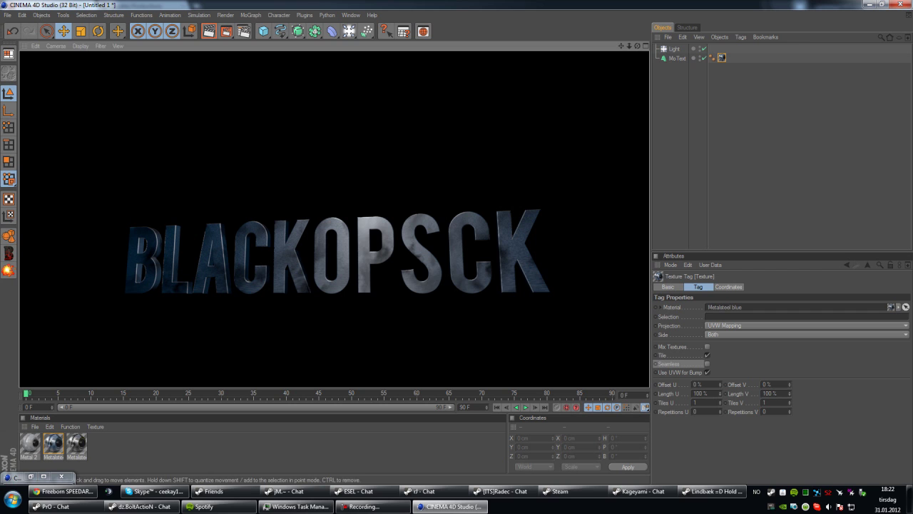
Set the Metalsteel blue texture to Spatial projection with Seamless tiling and render the angled perspective view
left_click_drag(637, 46, 594, 70)
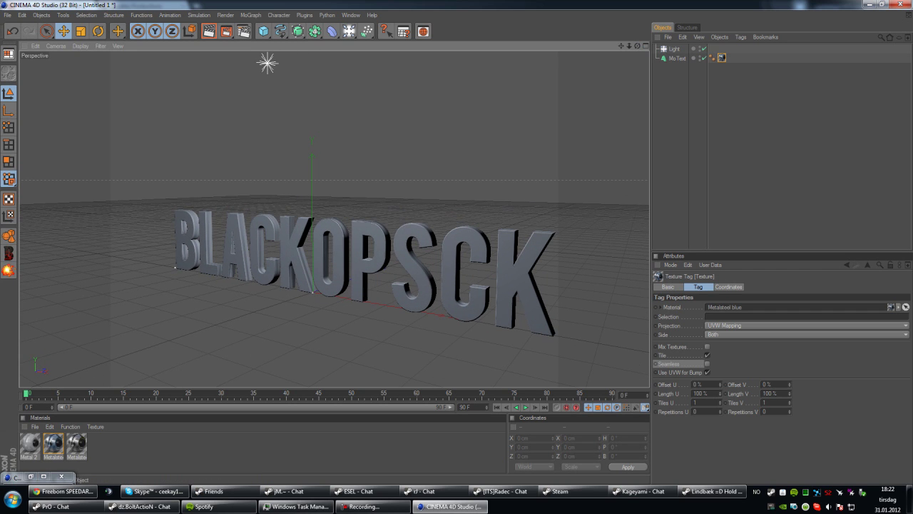
left_click(720, 58)
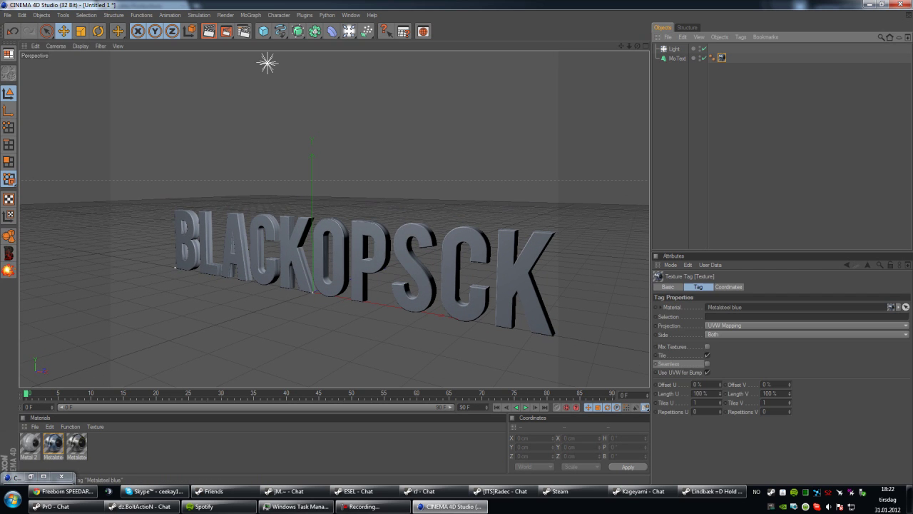
left_click(743, 325)
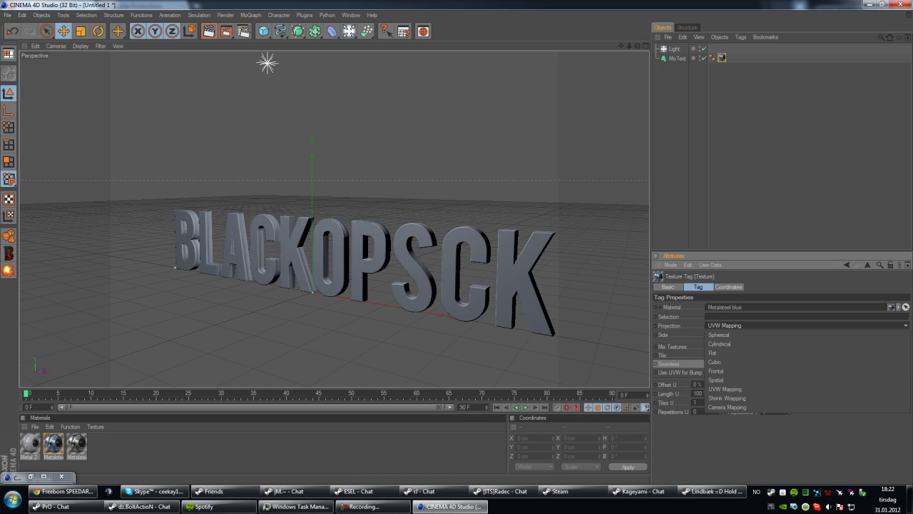
left_click(743, 380)
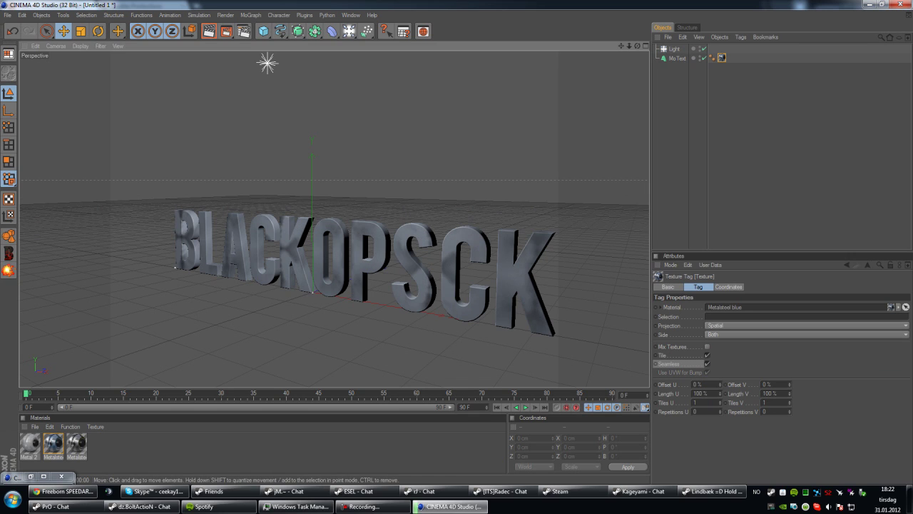
key("ctrl+r")
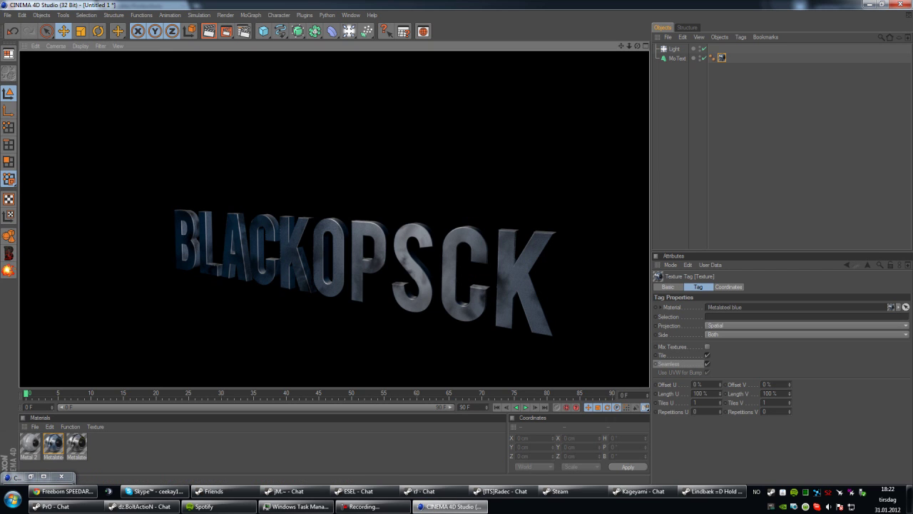
Render the retextured text from a steep side angle and from the front
left_click_drag(637, 46, 571, 47)
key("ctrl+r")
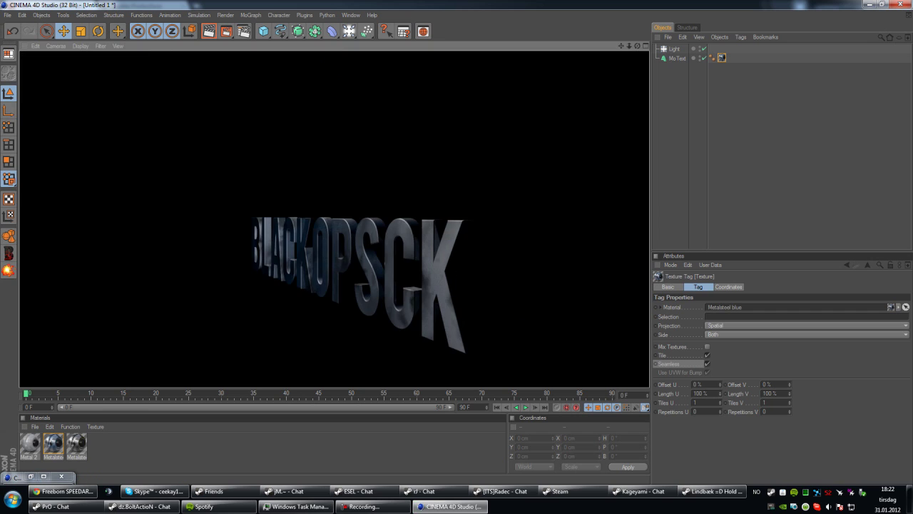
left_click_drag(637, 45, 649, 73)
left_click_drag(257, 214, 149, 214, "alt")
mouse_move(637, 46)
left_mouse_down()
mouse_move(689, 28)
mouse_move(592, 46)
mouse_move(674, 59)
mouse_move(652, 43)
left_mouse_up()
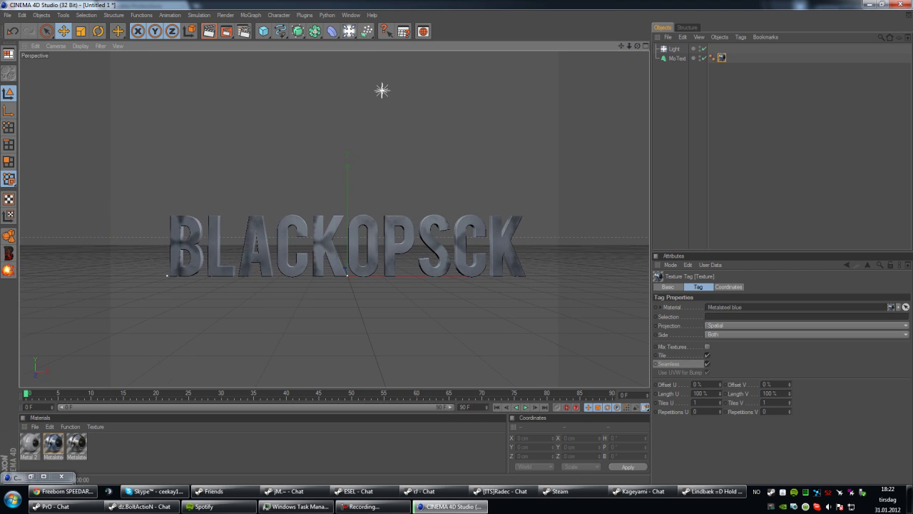
key("ctrl+r")
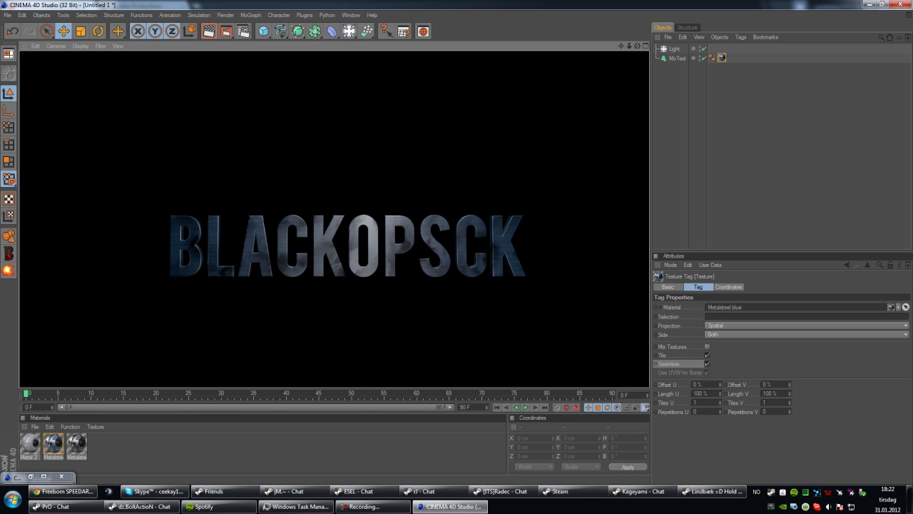
Add a plane under the text and stretch it to about 2110 cm wide and 1788 cm high
left_click_drag(637, 45, 607, 65)
left_click_drag(263, 31, 345, 57)
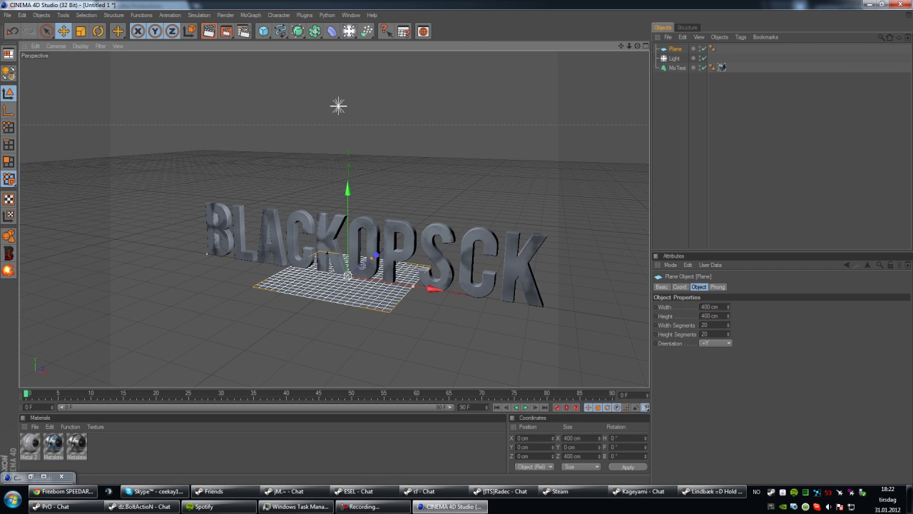
left_click_drag(414, 286, 828, 358)
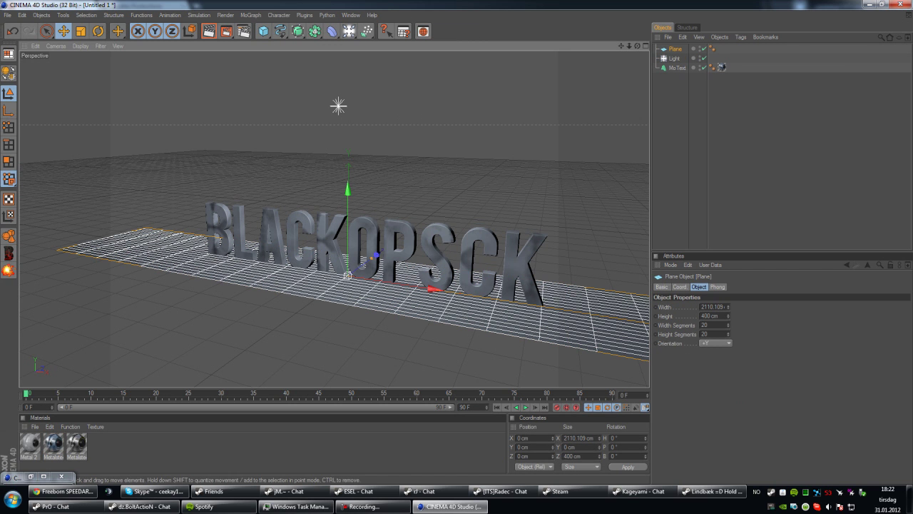
left_click_drag(371, 257, 424, 220)
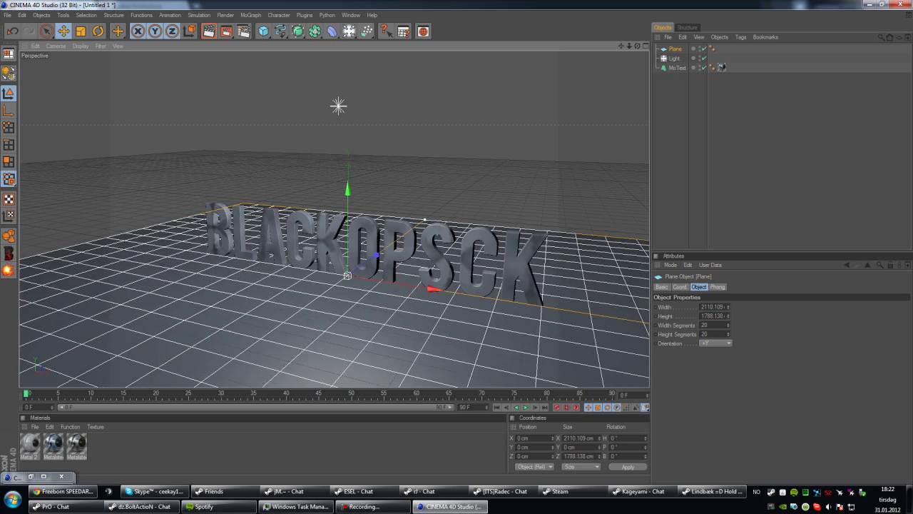
scroll(433, 270, "down", 5)
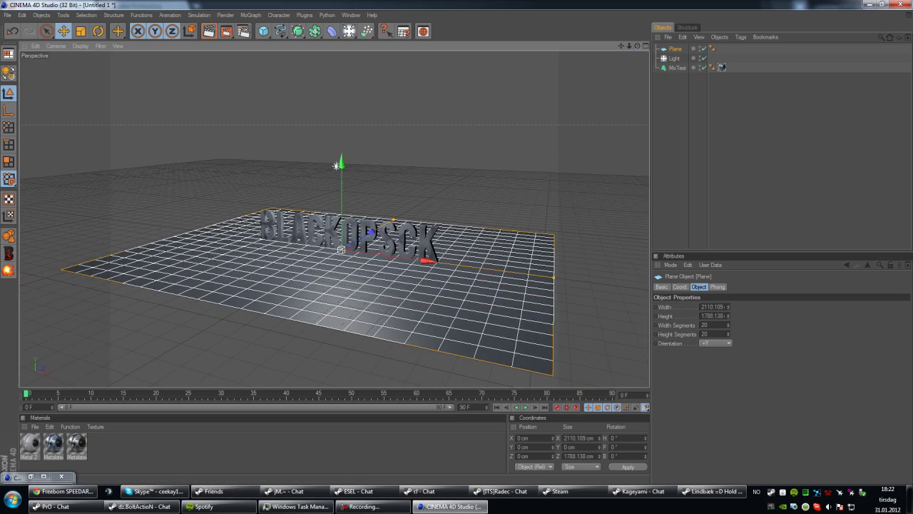
Create a new material with the Luminance channel enabled at its default white and apply it to the plane
mouse_move(637, 45)
left_mouse_down()
mouse_move(526, 106)
mouse_move(638, 50)
mouse_move(629, 59)
left_mouse_up()
double_click(171, 447)
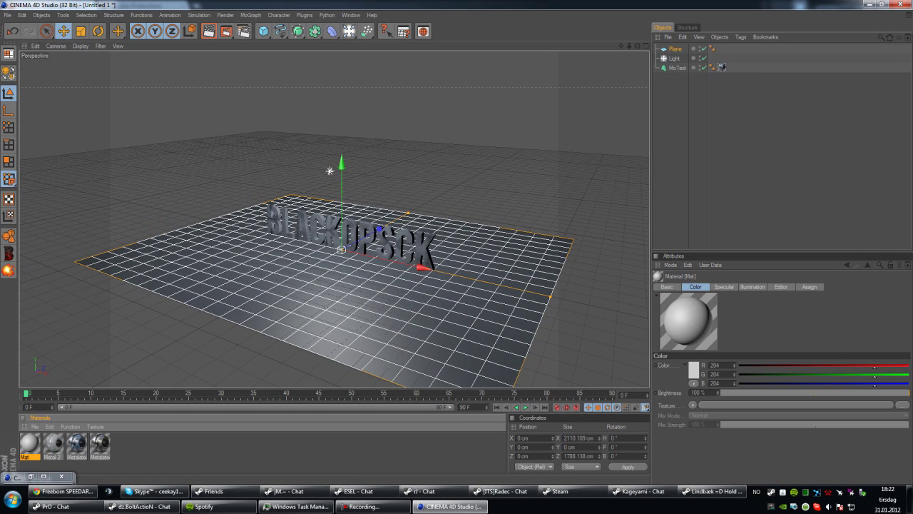
double_click(30, 444)
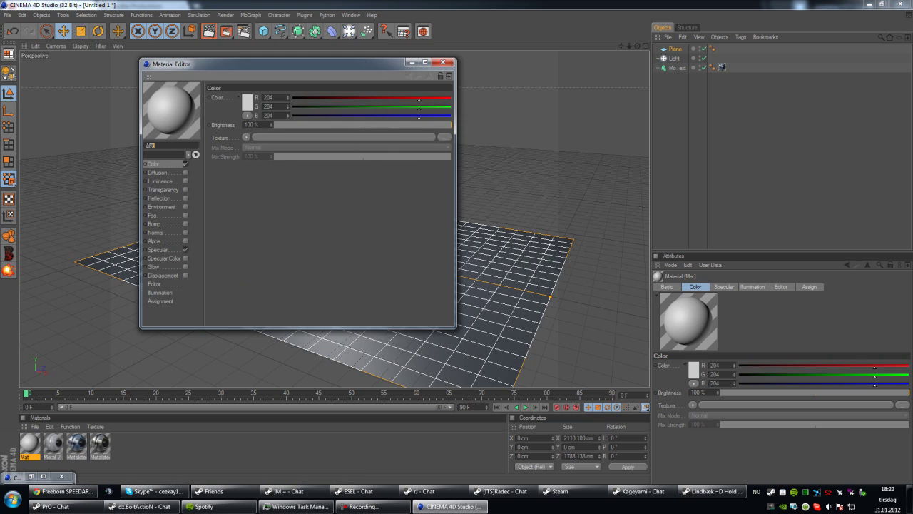
left_click_drag(285, 62, 640, 98)
left_click_drag(569, 96, 565, 94)
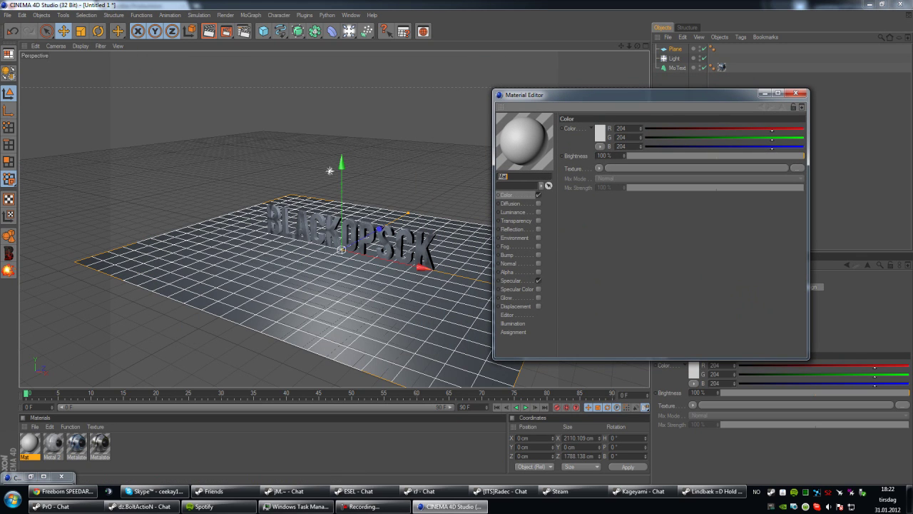
left_click(514, 238)
left_click(515, 220)
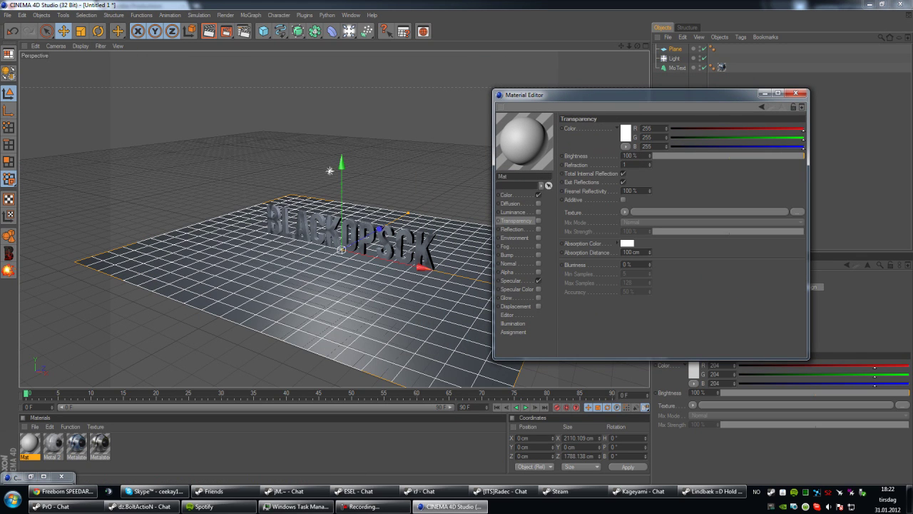
left_click(512, 212)
left_click(537, 212)
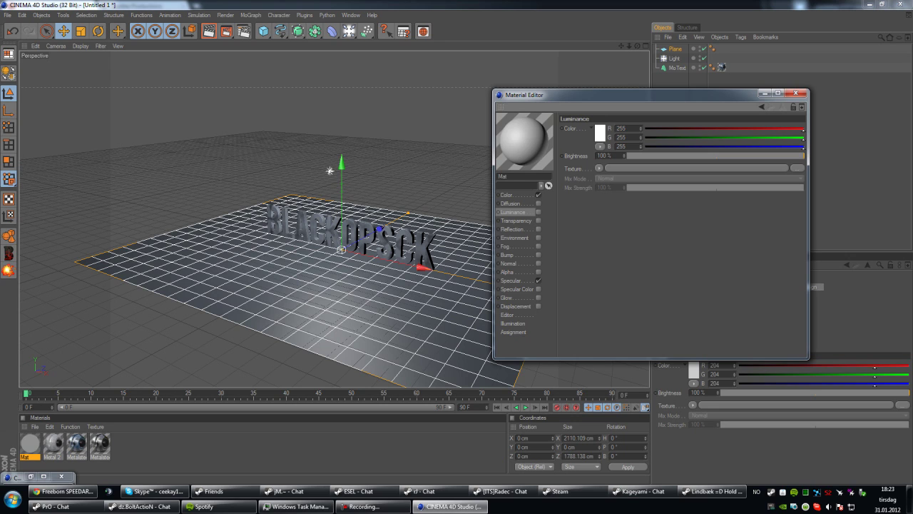
left_click(802, 93)
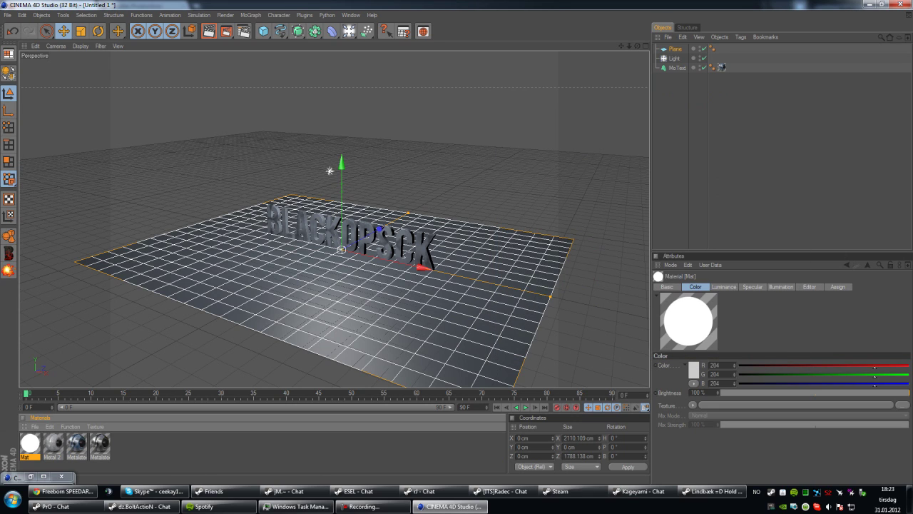
left_click_drag(30, 444, 185, 293)
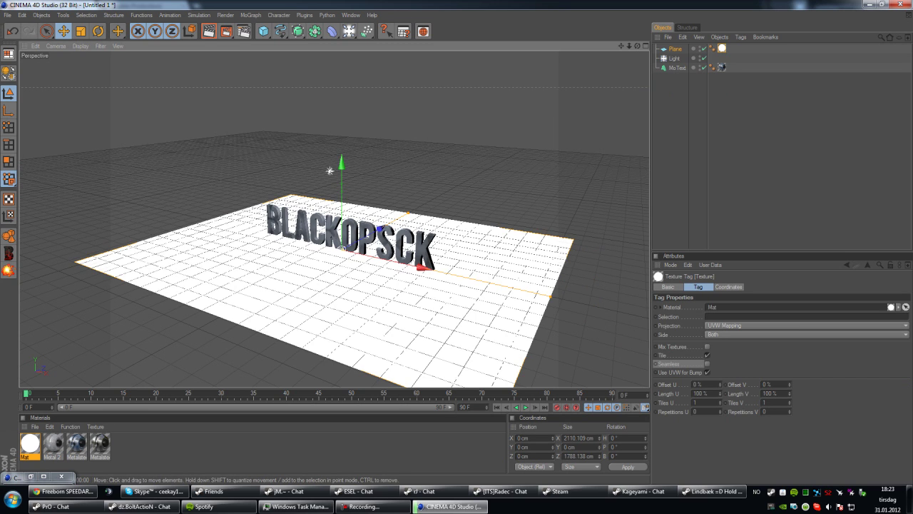
key("ctrl+r")
Duplicate the white plane and move the copy in front of the text to Z about -1795 cm
left_click(675, 48)
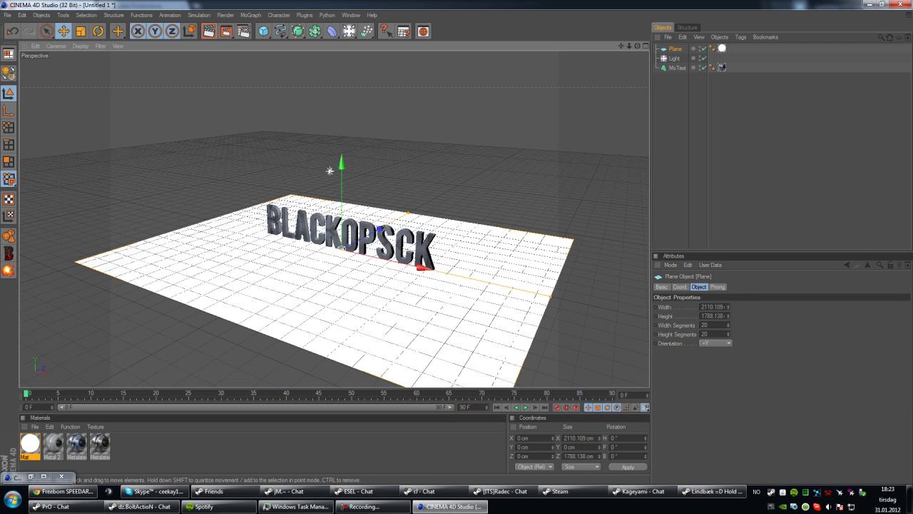
scroll(331, 179, "down", 2)
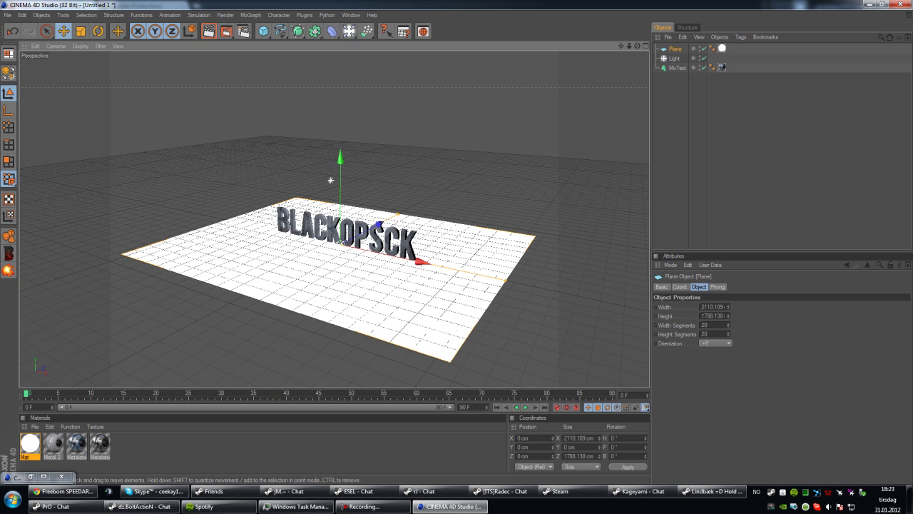
key("ctrl+c")
key("ctrl+v")
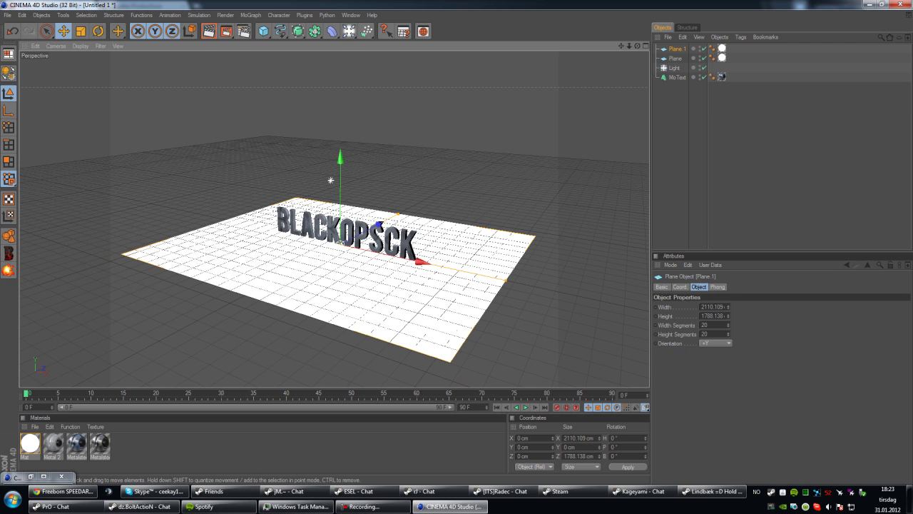
scroll(333, 219, "down", 2)
left_click_drag(377, 220, 204, 309)
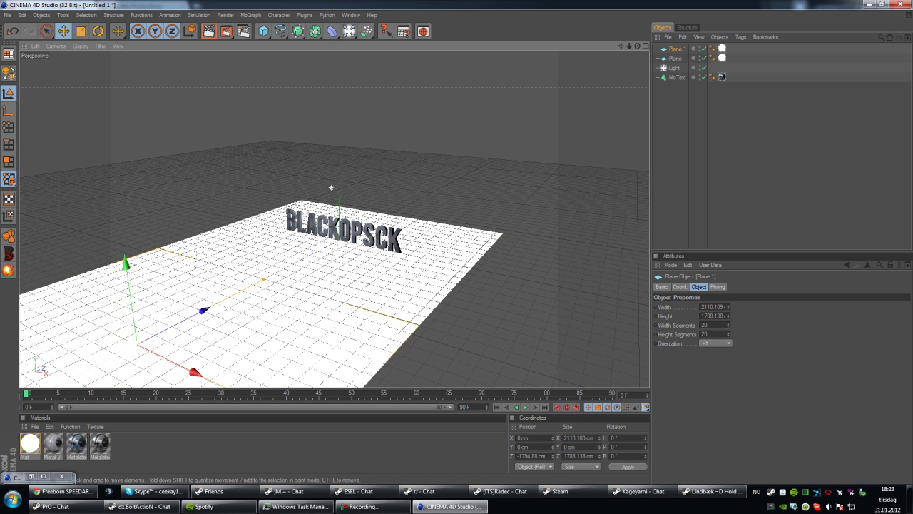
Place another copy of the original plane behind the text at Z about 1809 cm
scroll(204, 310, "down", 2)
left_click(332, 198)
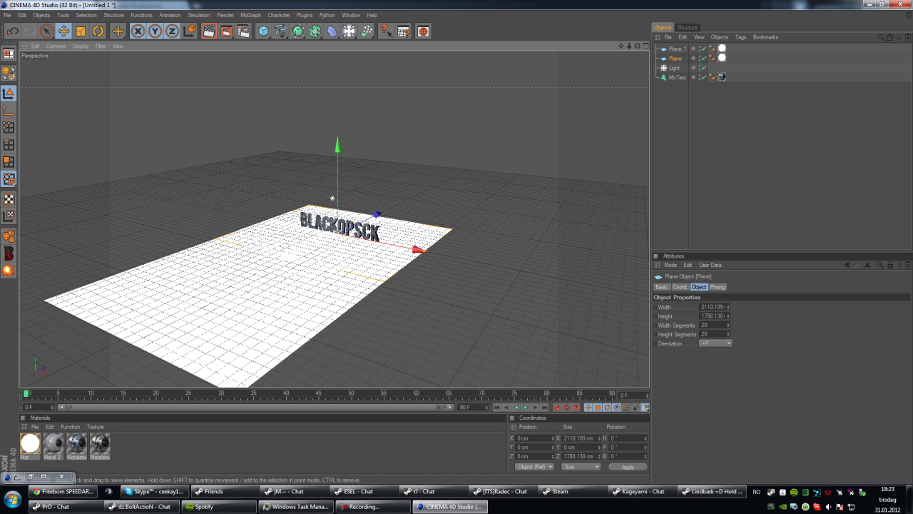
left_click_drag(376, 214, 433, 187, "ctrl")
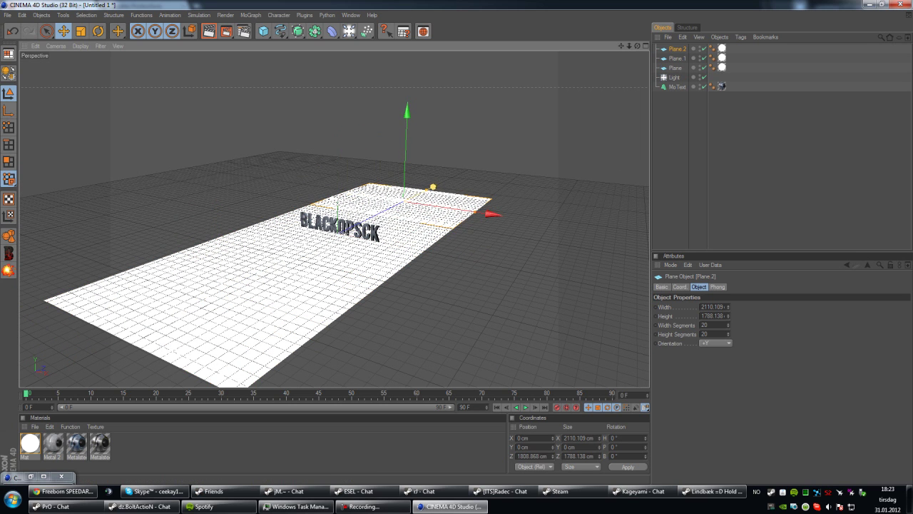
Tilt the plane behind the text to a pitch of about -28° and lower it to meet the middle plane's edge
left_click_drag(638, 46, 603, 20)
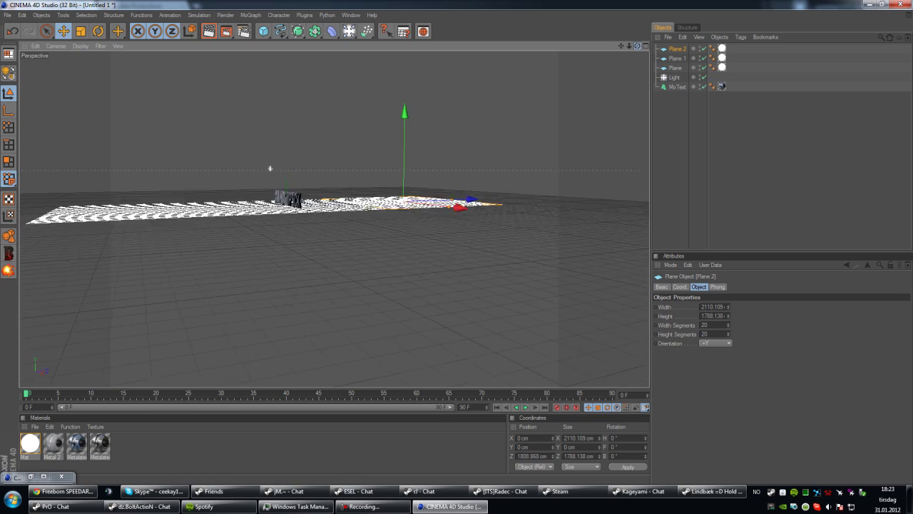
left_click_drag(270, 168, 263, 174, "alt")
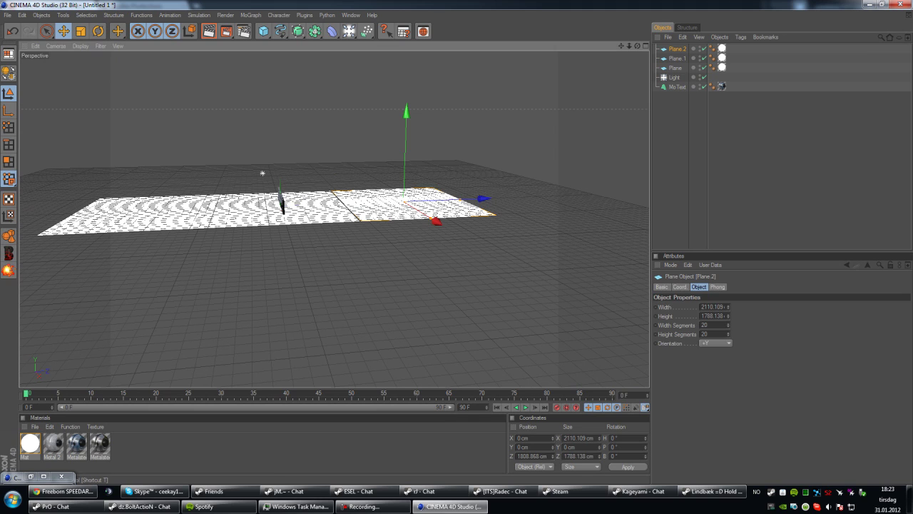
key("r")
left_click_drag(358, 179, 377, 157)
key("e")
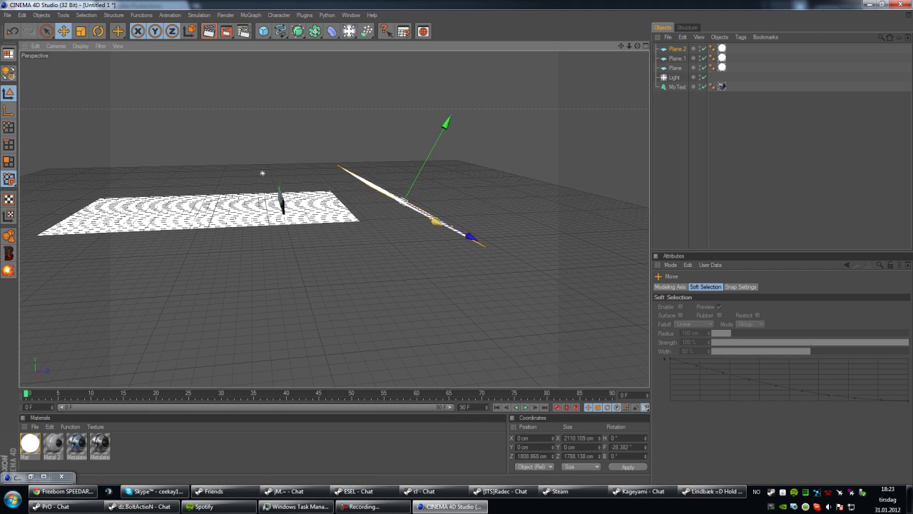
left_click_drag(447, 121, 431, 149)
mouse_move(637, 46)
left_mouse_down()
mouse_move(630, 26)
mouse_move(639, 40)
left_mouse_up()
Tilt the front plane to about 28° pitch and move it to Y about -394 cm, Z about -1585 cm, against the middle plane
left_click(677, 59)
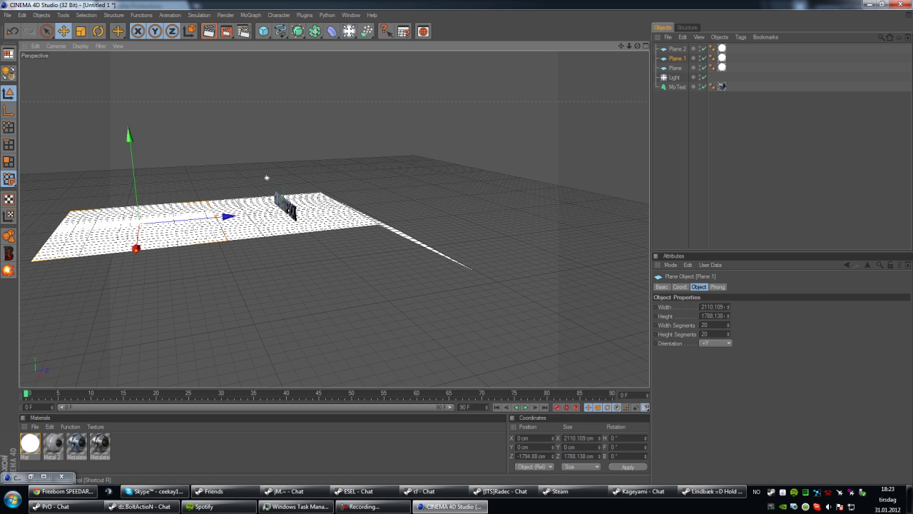
left_click(98, 31)
left_click_drag(152, 173, 125, 172)
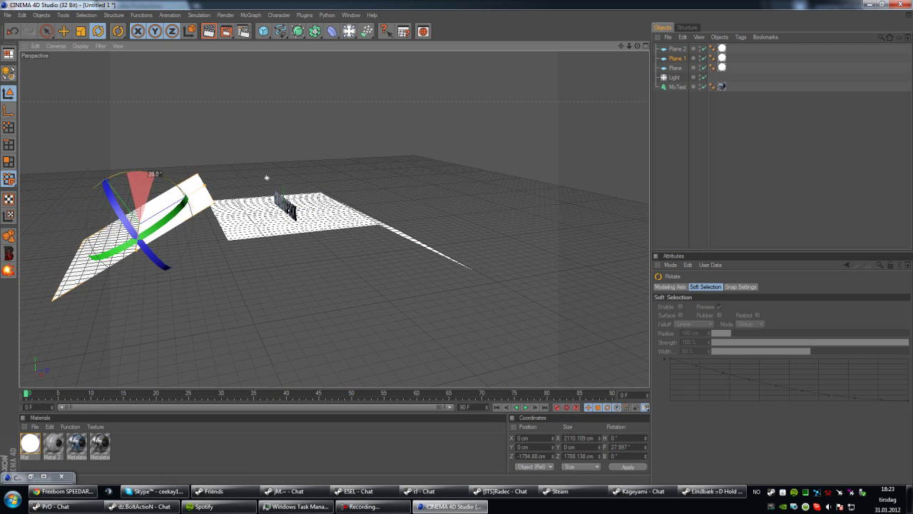
left_click(63, 31)
left_click_drag(82, 148, 106, 179)
left_click_drag(637, 46, 653, 15)
left_click_drag(270, 188, 271, 185, "alt")
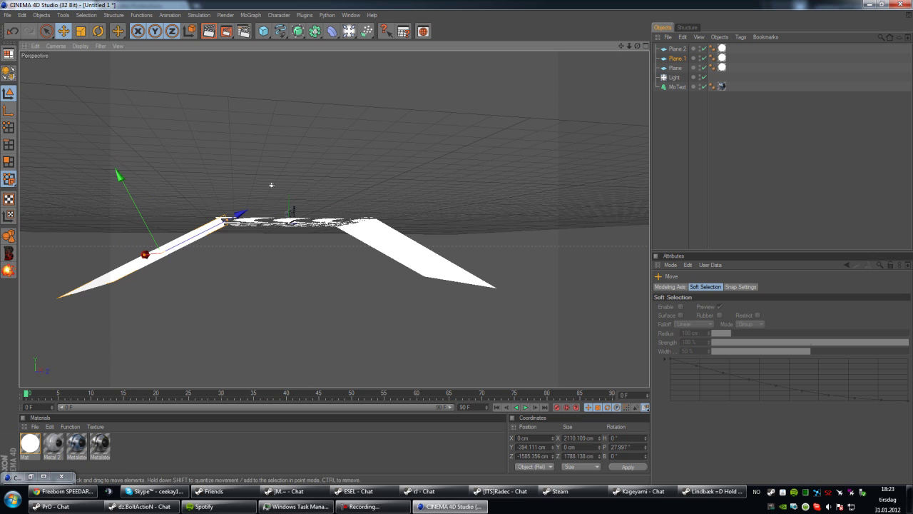
mouse_move(272, 185)
left_mouse_down("alt")
mouse_move(259, 171)
mouse_move(268, 180)
left_mouse_up("alt")
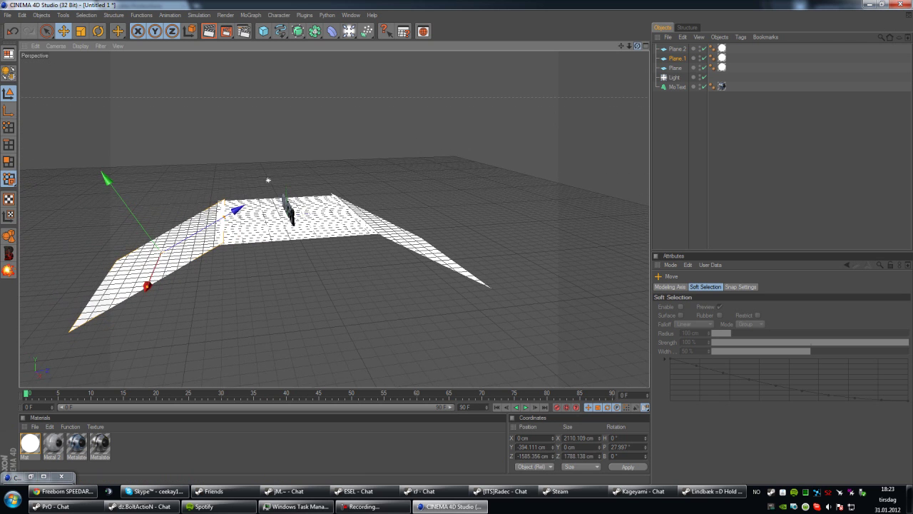
Select all three planes and raise them together above the text to Y about 1660 cm
left_click(675, 67)
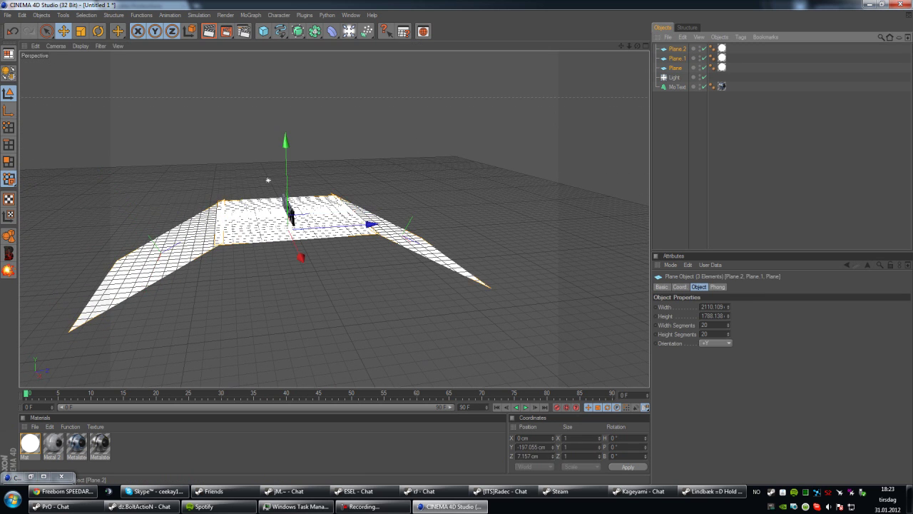
left_click_drag(285, 142, 283, 1)
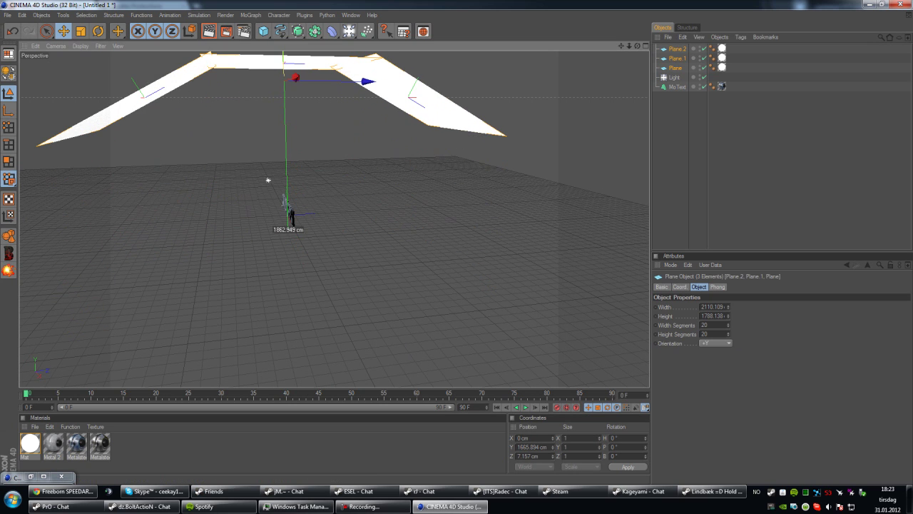
left_click_drag(269, 179, 268, 180)
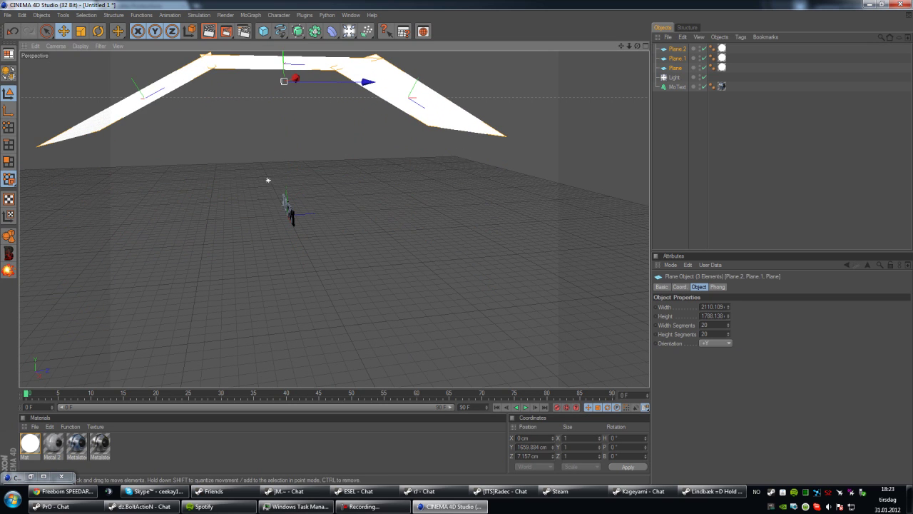
Render a preview of the text from the front with the three white planes overhead
left_click_drag(638, 46, 736, 23)
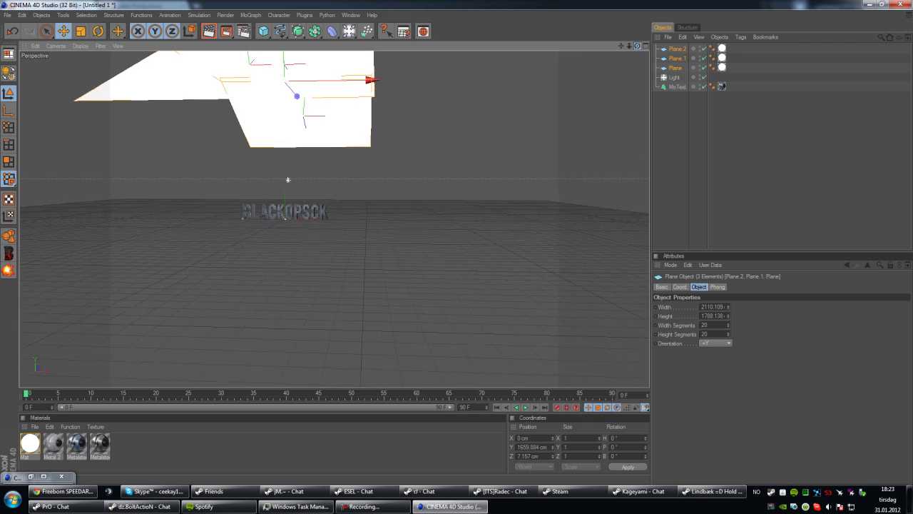
left_click_drag(288, 180, 341, 92, "alt")
key("ctrl+r")
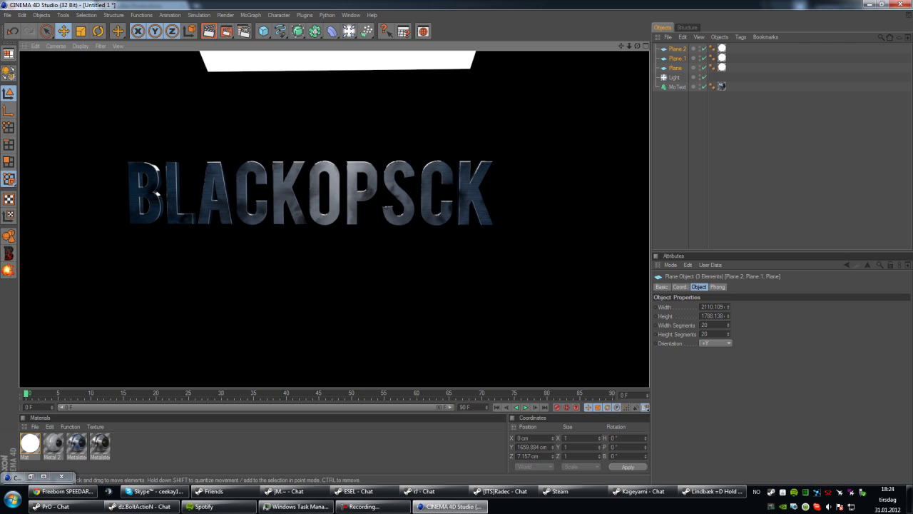
Compare preview renders of the text with all three planes disabled and with them enabled again
left_click(704, 68)
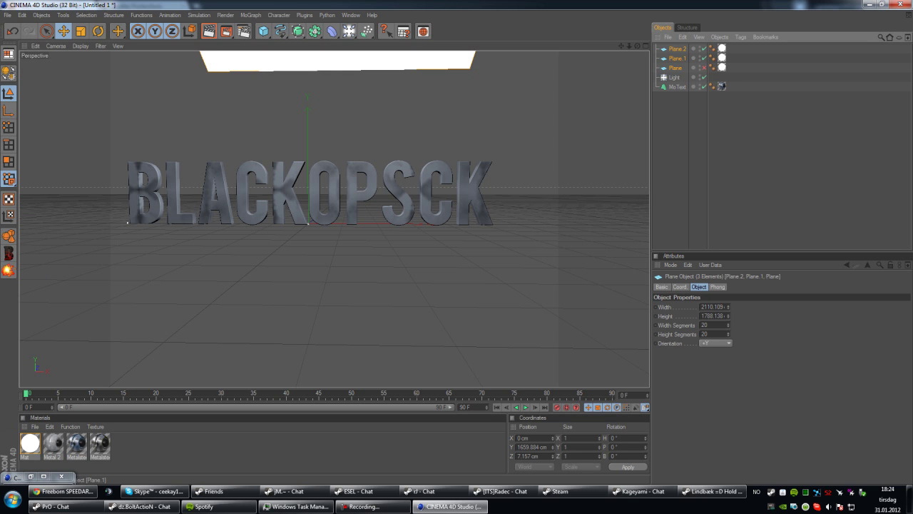
key("ctrl+r")
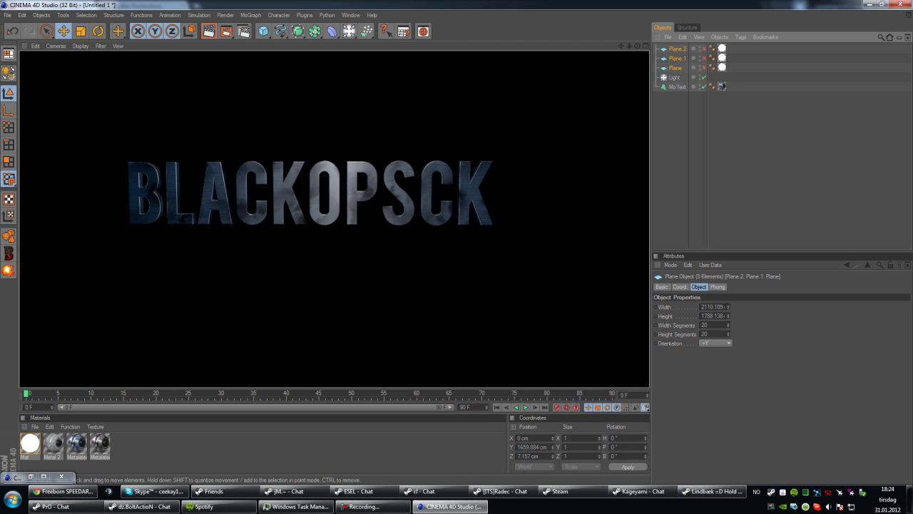
left_click(705, 59)
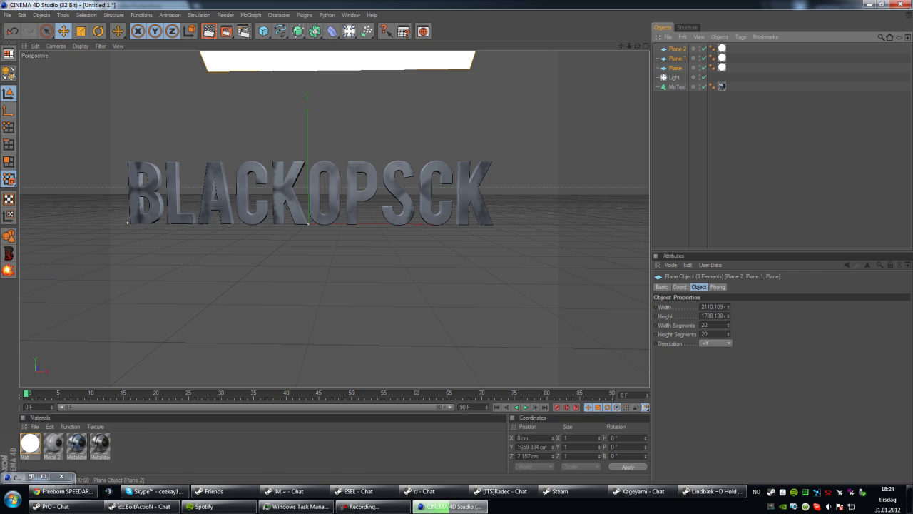
key("ctrl+r")
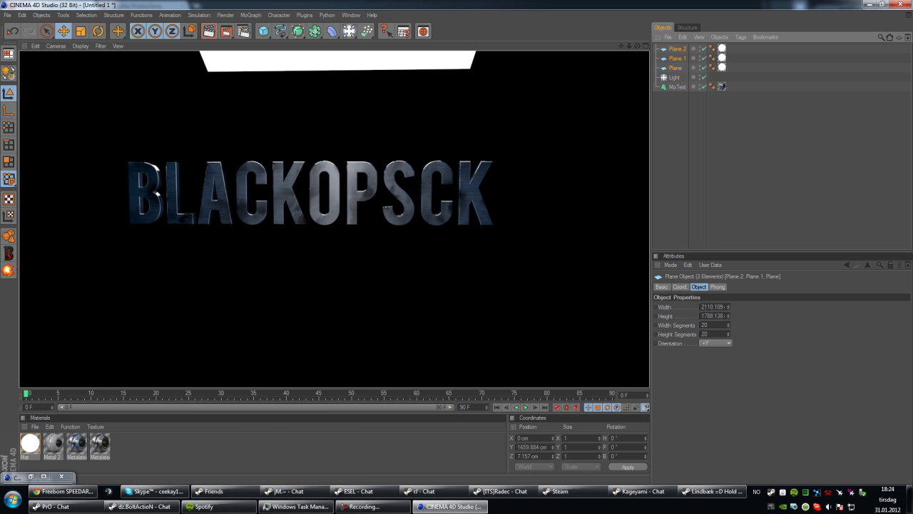
Examine the planes' reflections on the text in preview renders from an oblique angle and from the front
mouse_move(637, 46)
left_mouse_down()
mouse_move(628, 64)
mouse_move(634, 32)
mouse_move(635, 52)
mouse_move(652, 31)
mouse_move(623, 47)
mouse_move(631, 56)
left_mouse_up()
left_click_drag(346, 192, 279, 79, "alt")
key("ctrl+r")
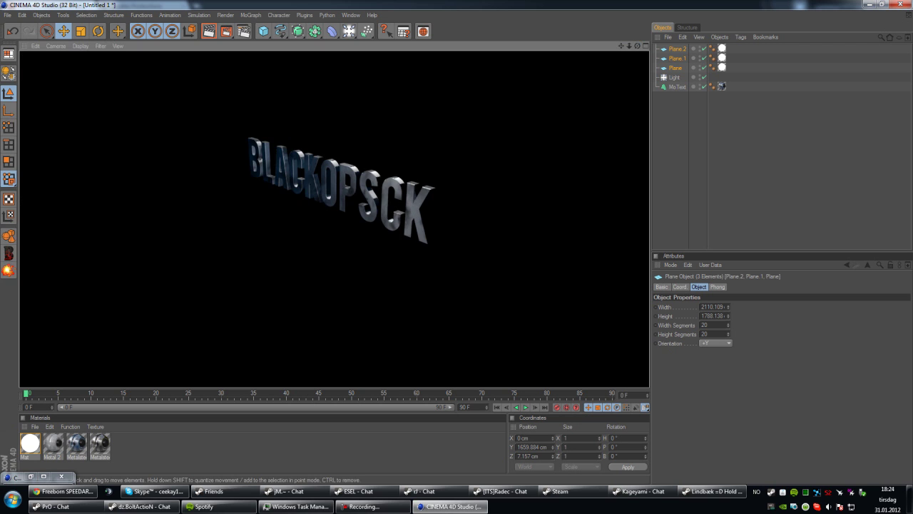
scroll(334, 219, "up", 3)
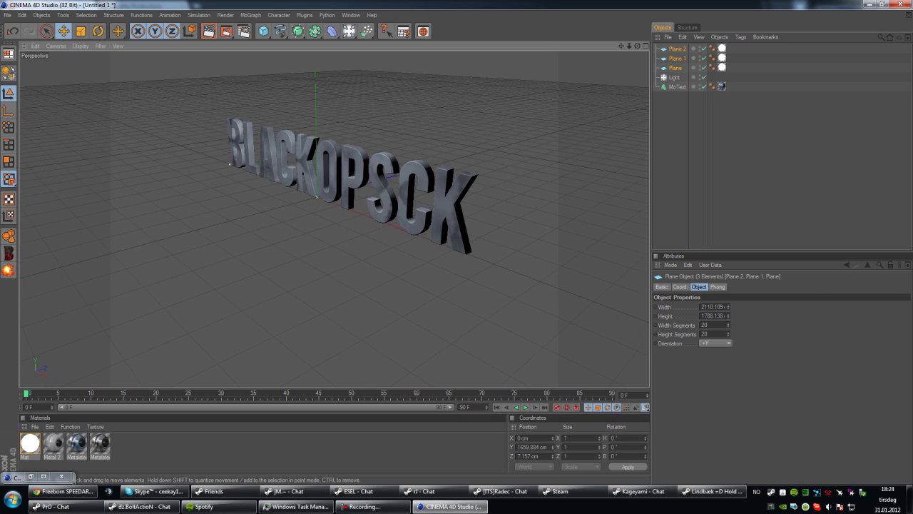
left_click(345, 183)
left_click_drag(637, 46, 635, 79)
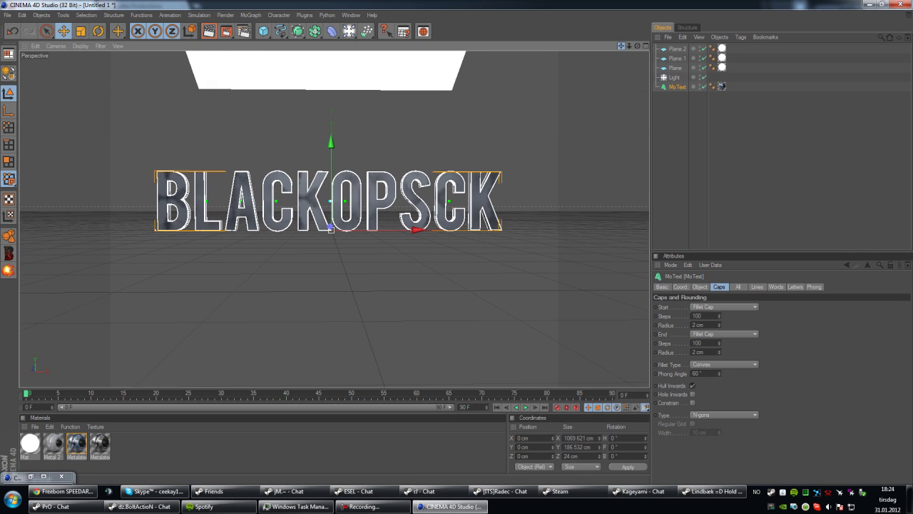
key("ctrl+r")
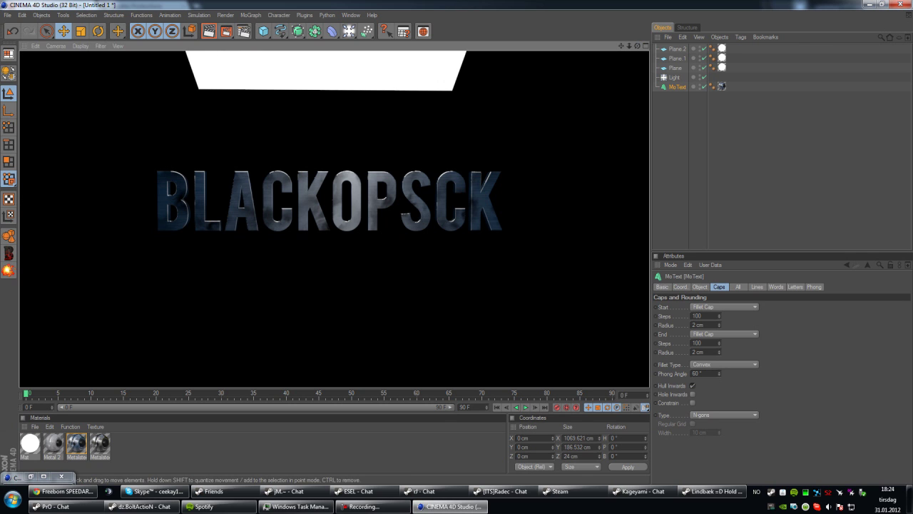
left_click_drag(637, 46, 556, 60)
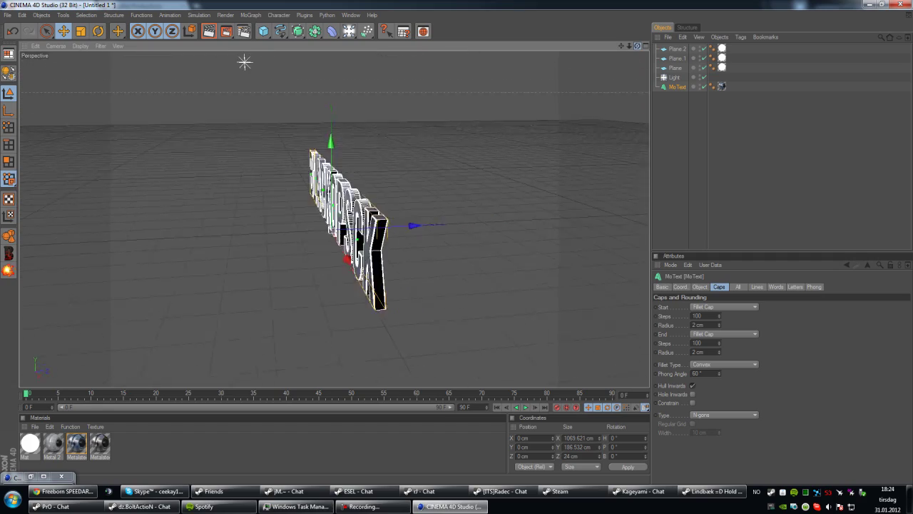
left_click_drag(245, 62, 276, 76, "alt")
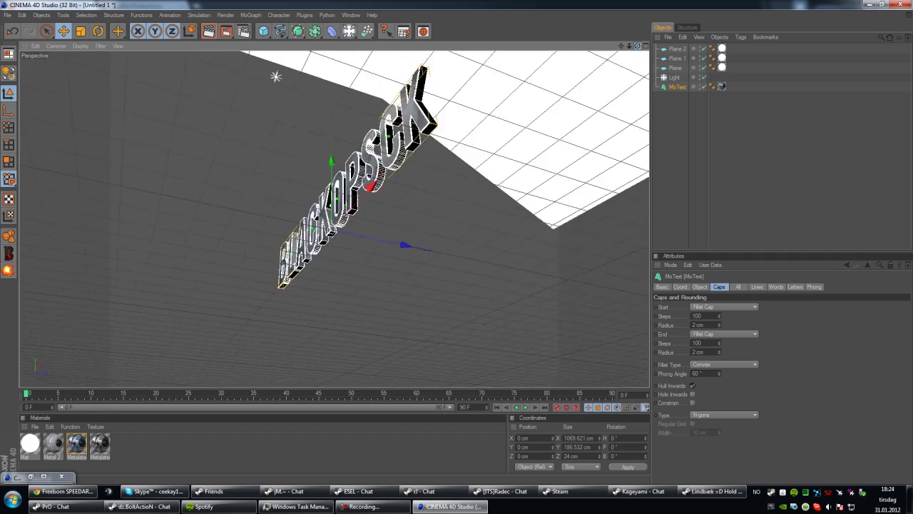
left_click_drag(637, 46, 688, 68)
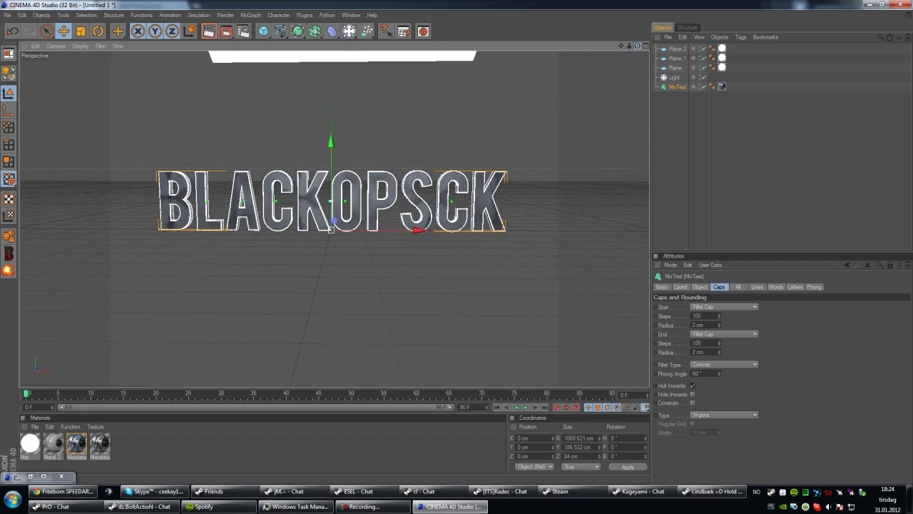
key("ctrl+r")
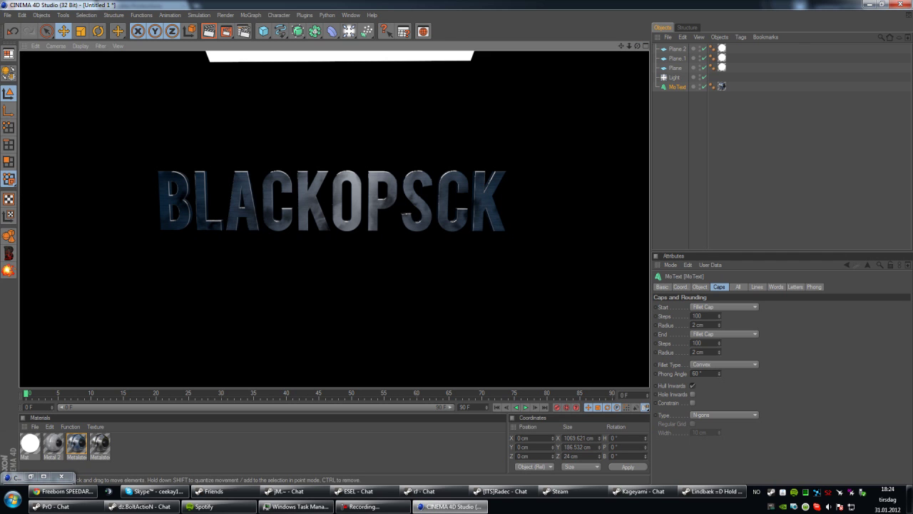
Delete all three white planes and render a preview of the text without them
left_click_drag(637, 46, 606, 57)
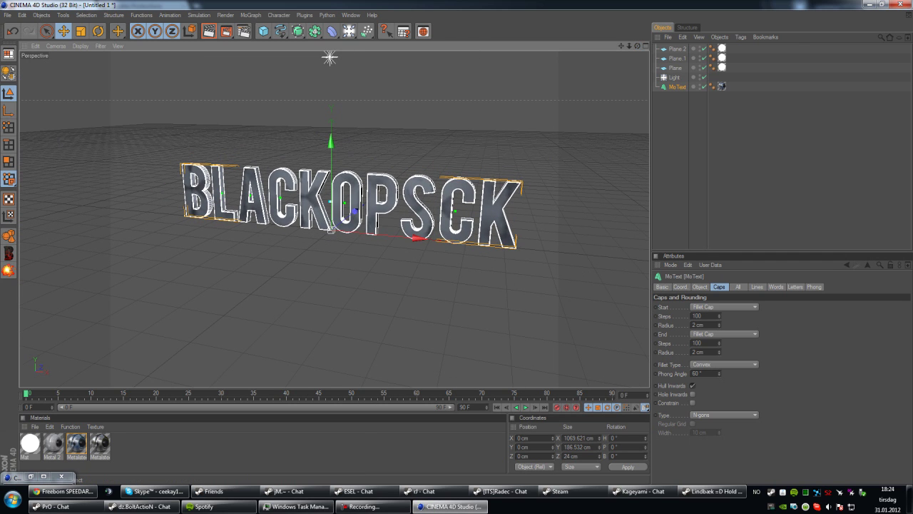
left_click(770, 157)
left_click(675, 68)
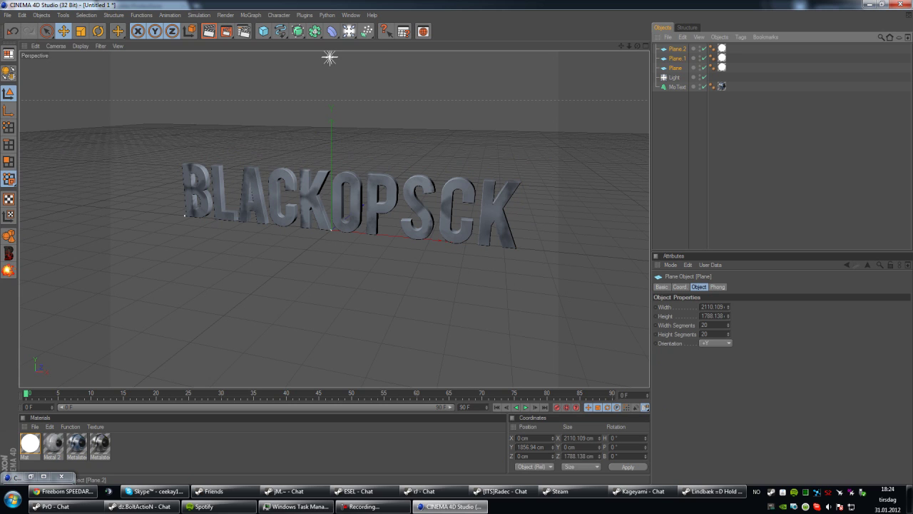
key("Delete")
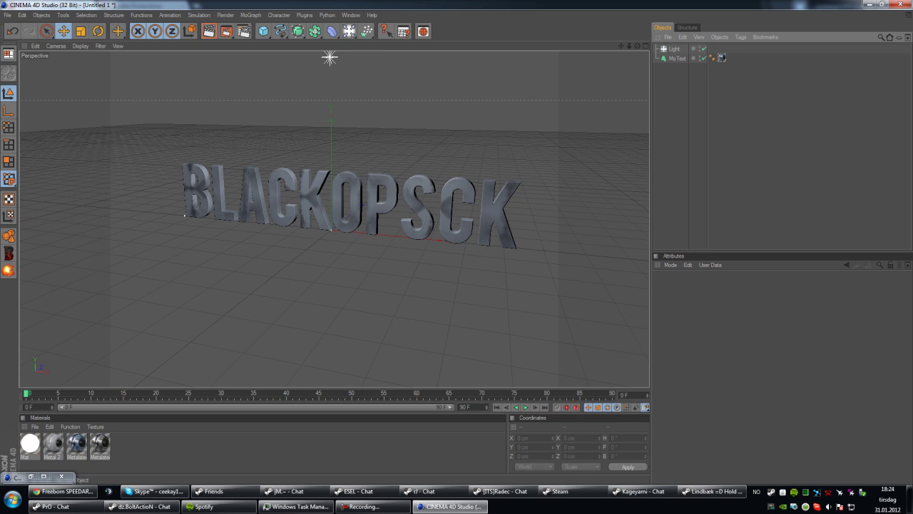
key("ctrl+r")
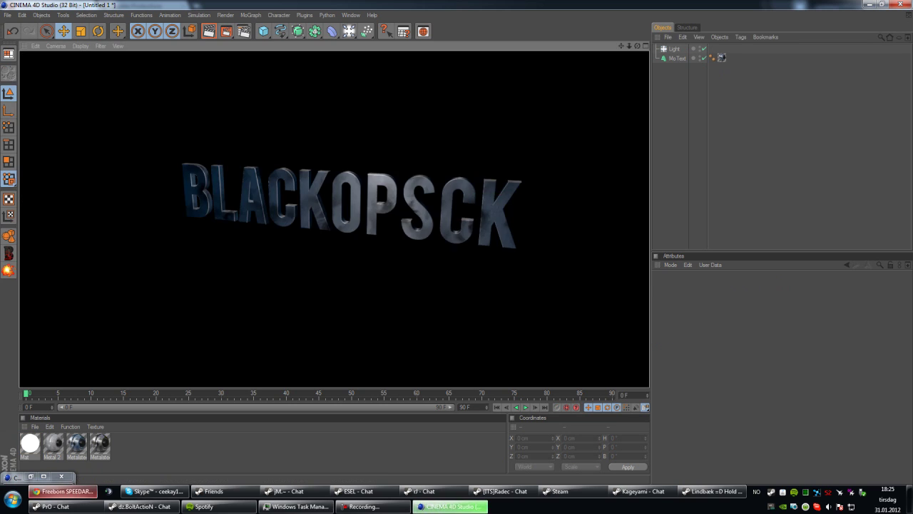
Switch to the Chrome browser and search YouTube for "cinema 4d free lightroom"
left_click(63, 492)
scroll(238, 193, "up", 5)
scroll(373, 250, "up", 2)
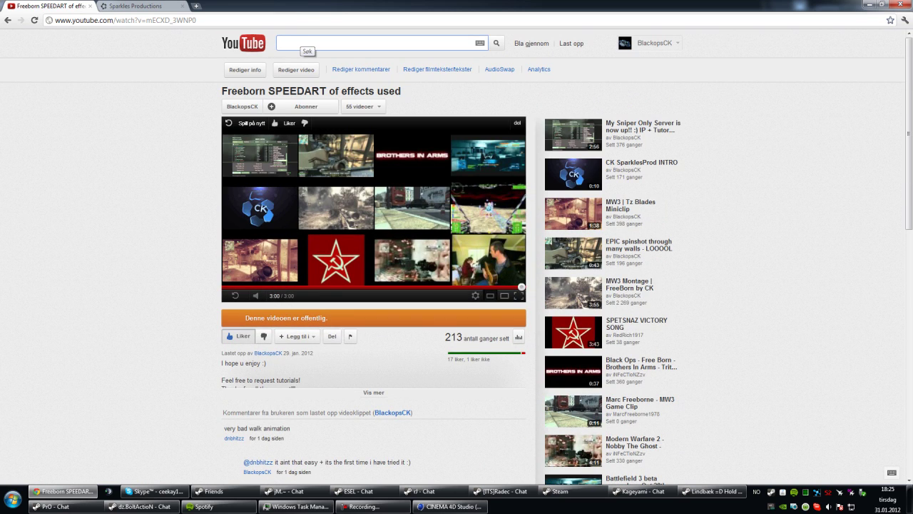
type("cinema 4d fr")
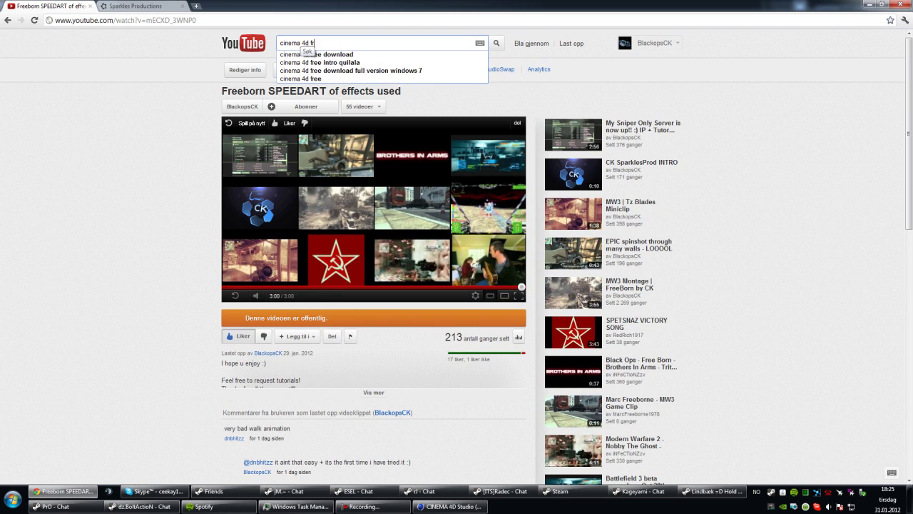
type("ee light")
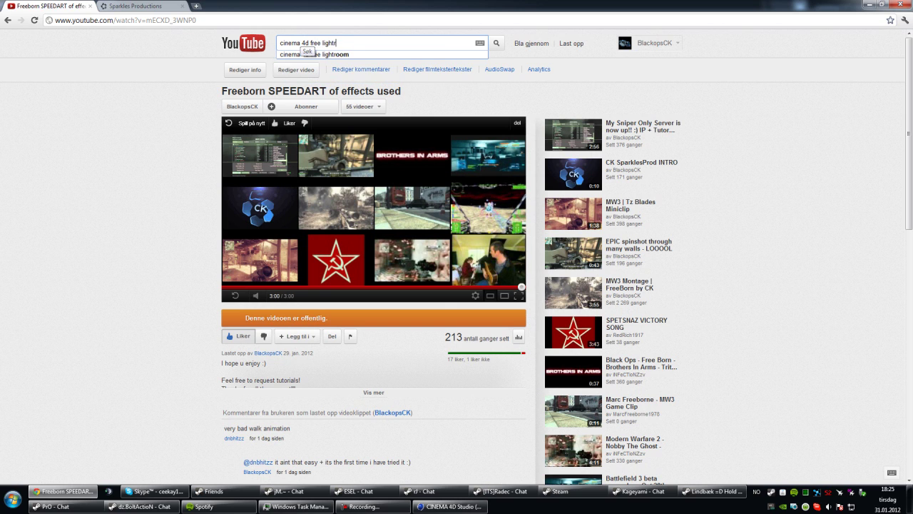
type("room")
key("Return")
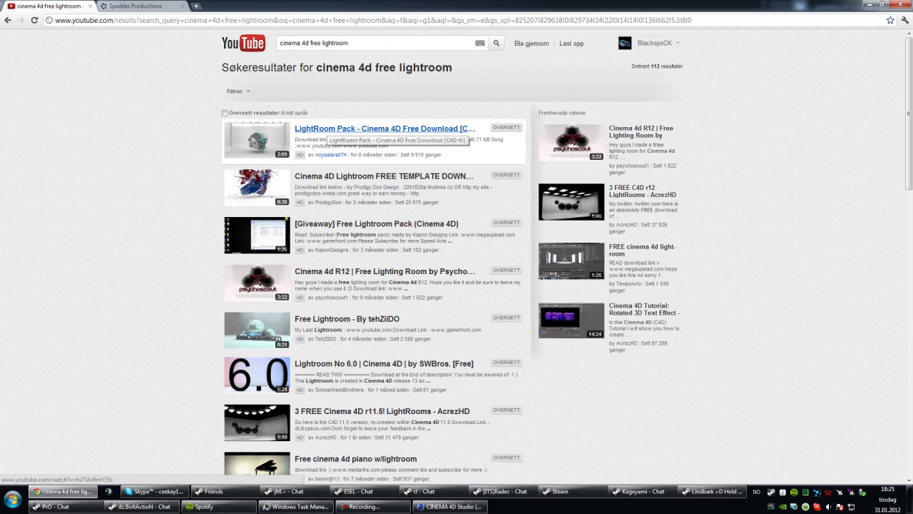
Open the video "LightRoom Pack - Cinema 4D Free Download [C4D-fil]", skip ahead to the studio room preview and pause it
left_click(324, 130)
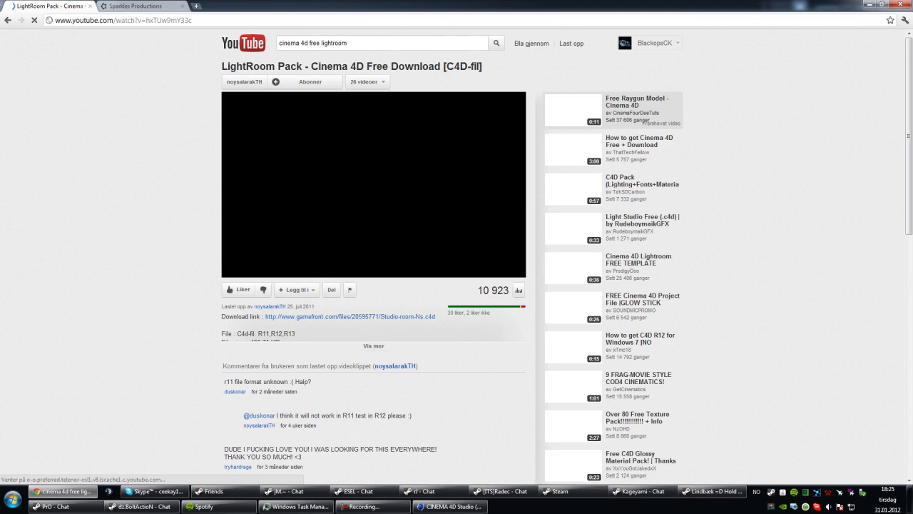
left_click(258, 271)
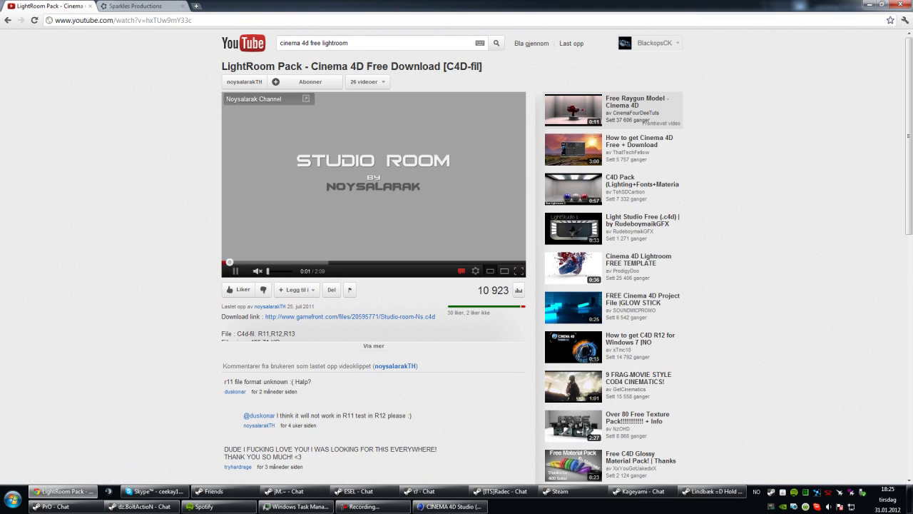
left_click_drag(227, 261, 258, 262)
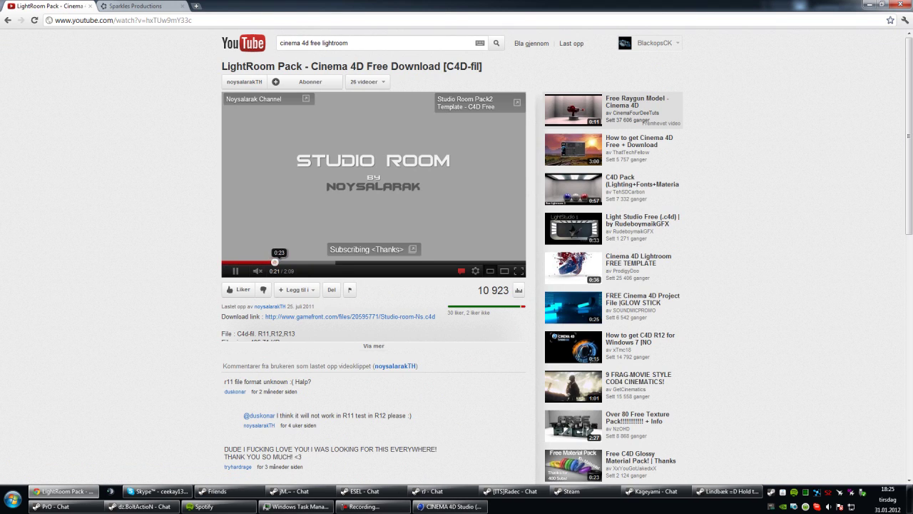
left_click(313, 263)
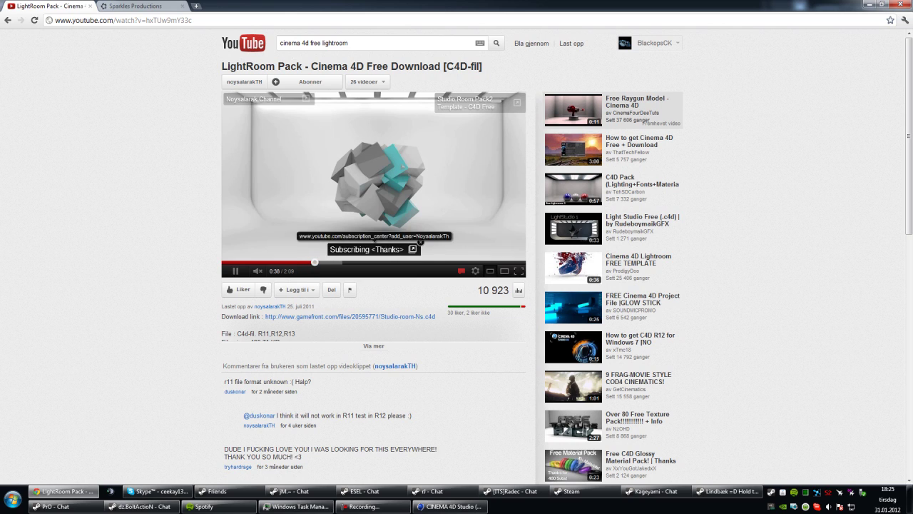
key("space")
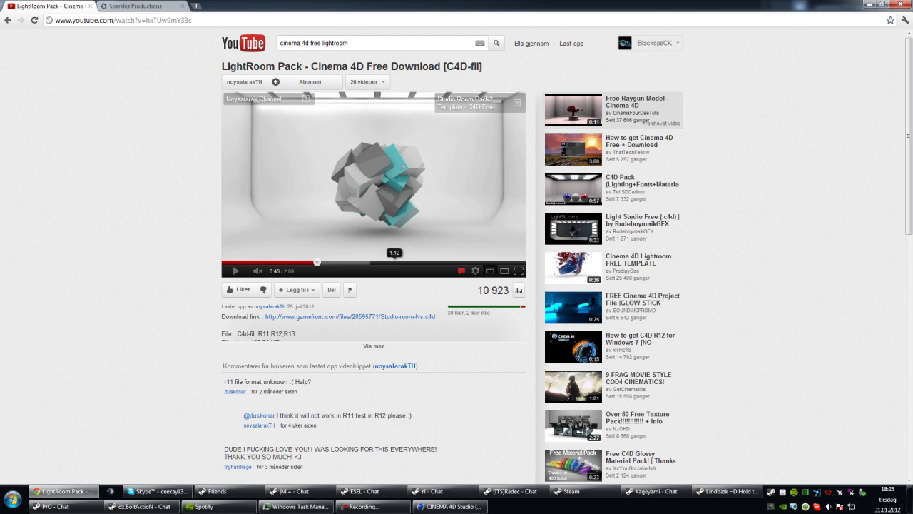
Open the GameFront download link from the video description in a new tab and download Studio-room-Ns.c4d
right_click(370, 316)
left_click(400, 322)
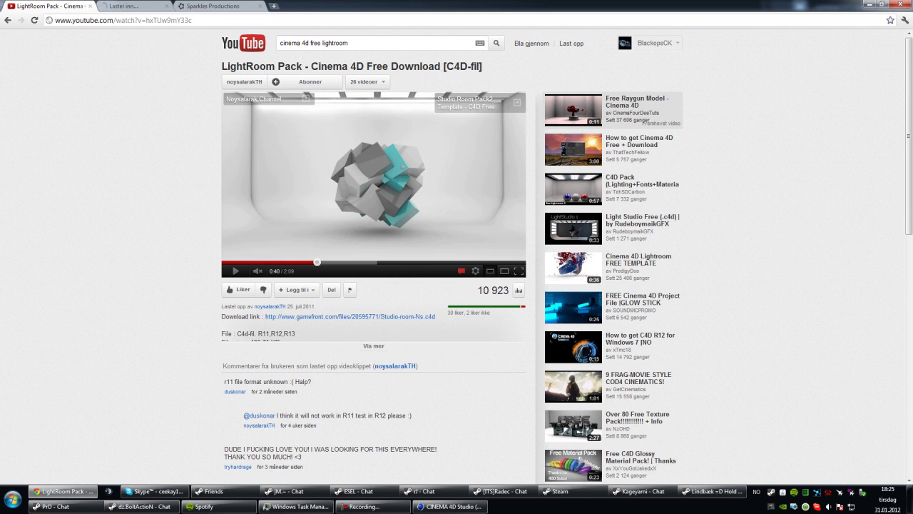
left_click(141, 6)
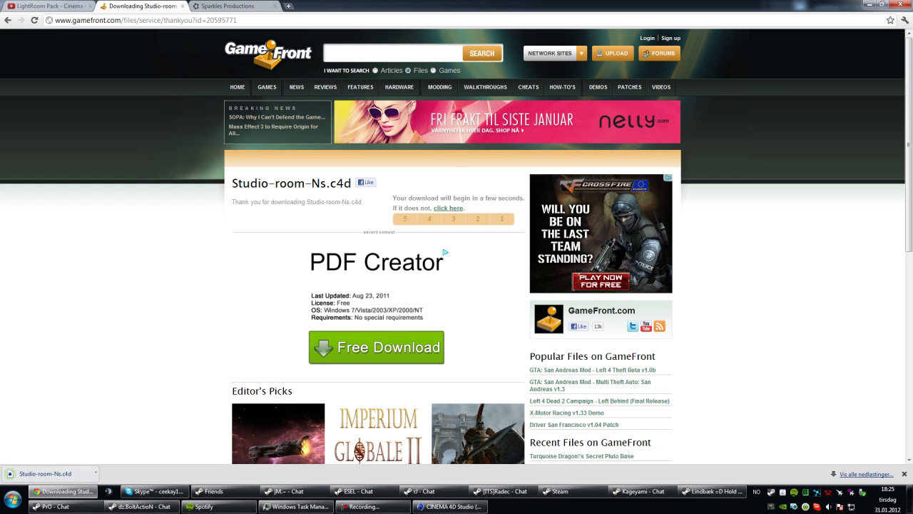
key("ctrl+shift+Tab")
key("ctrl+Tab")
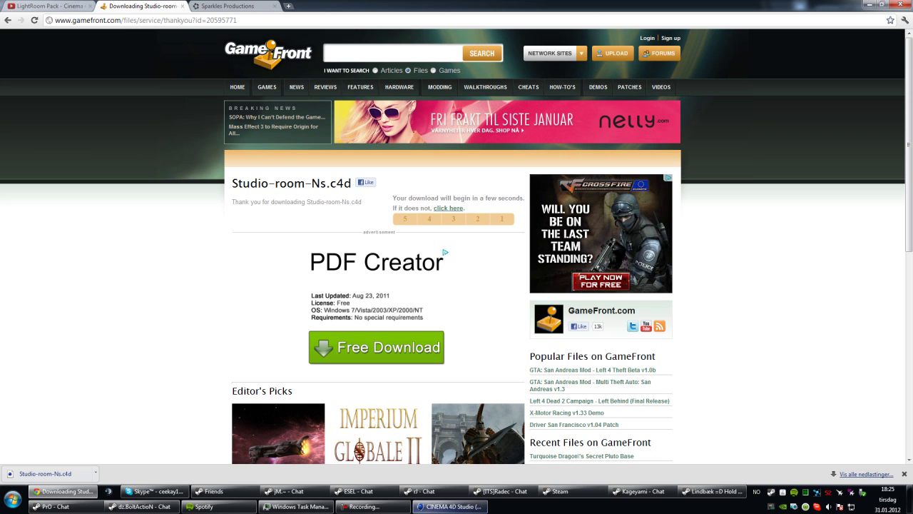
mouse_move(47, 473)
left_mouse_down()
mouse_move(89, 432)
mouse_move(61, 472)
left_mouse_up()
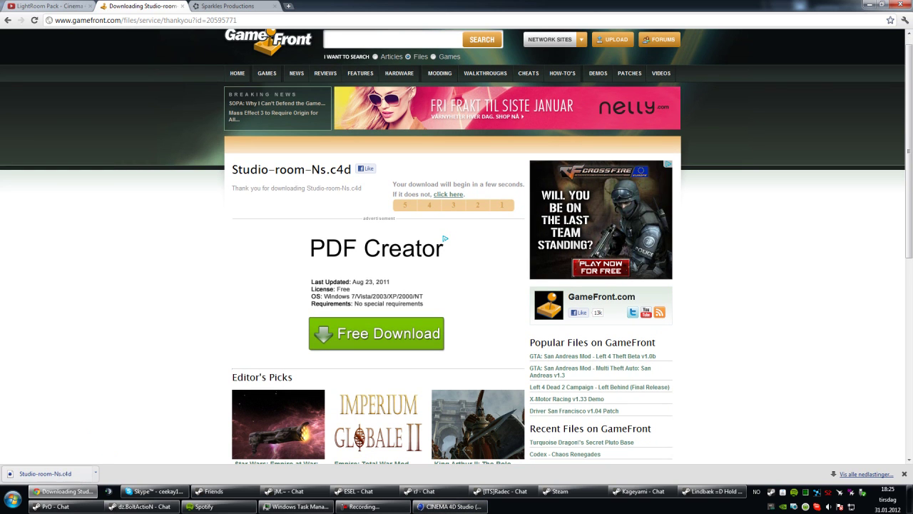
Switch to Cinema 4D and merge Studio-room-Ns.c4d from the Downloads folder into the scene
left_click(457, 505)
scroll(334, 219, "down", 4)
scroll(334, 218, "up", 2)
left_click(8, 15)
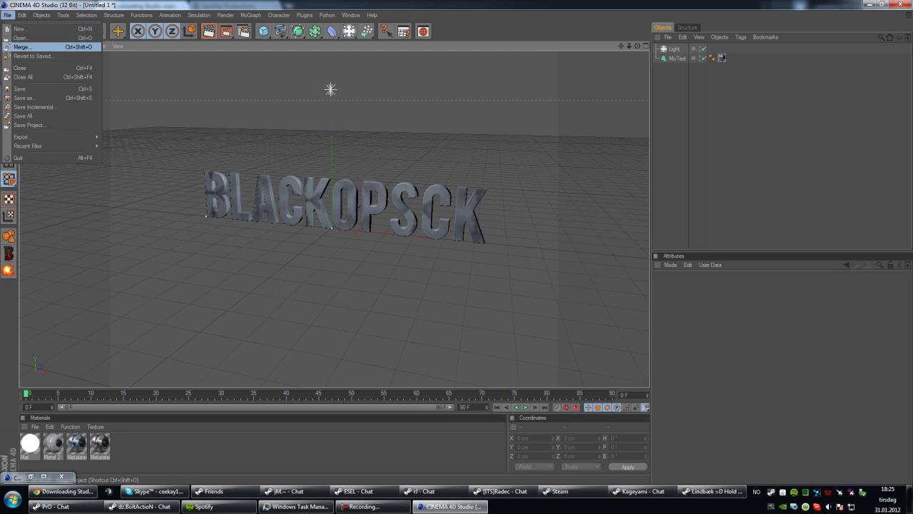
left_click(21, 46)
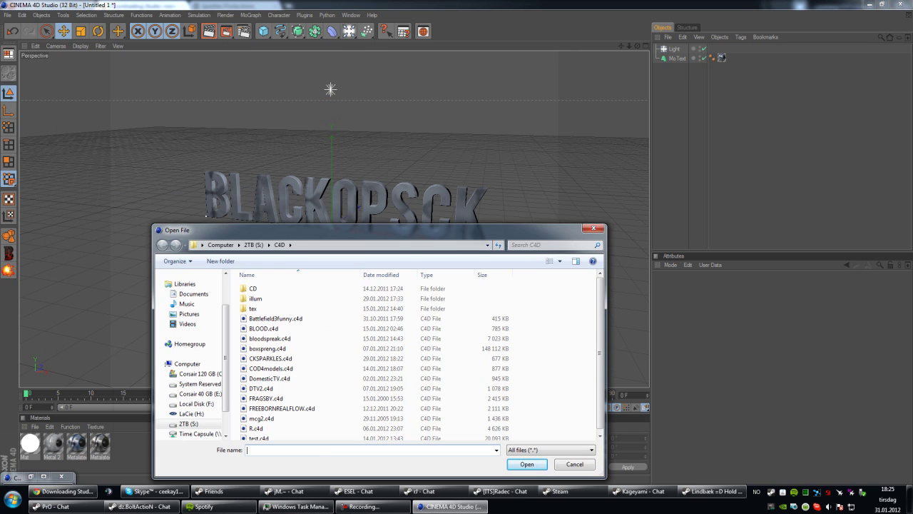
left_click_drag(264, 230, 320, 180)
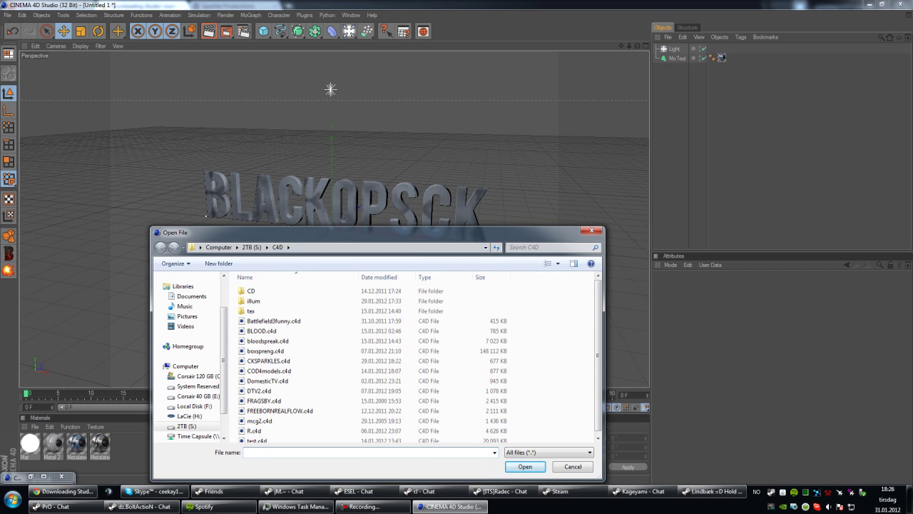
scroll(222, 242, "up", 2)
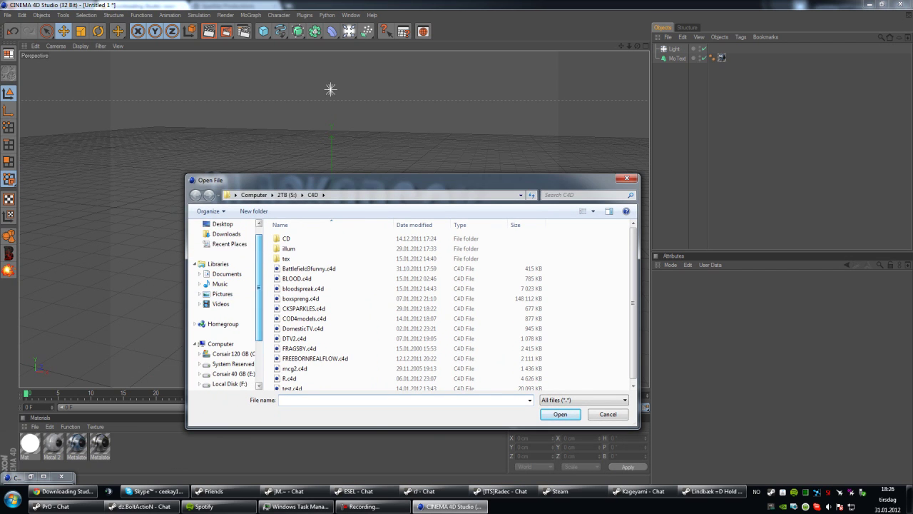
left_click(226, 248)
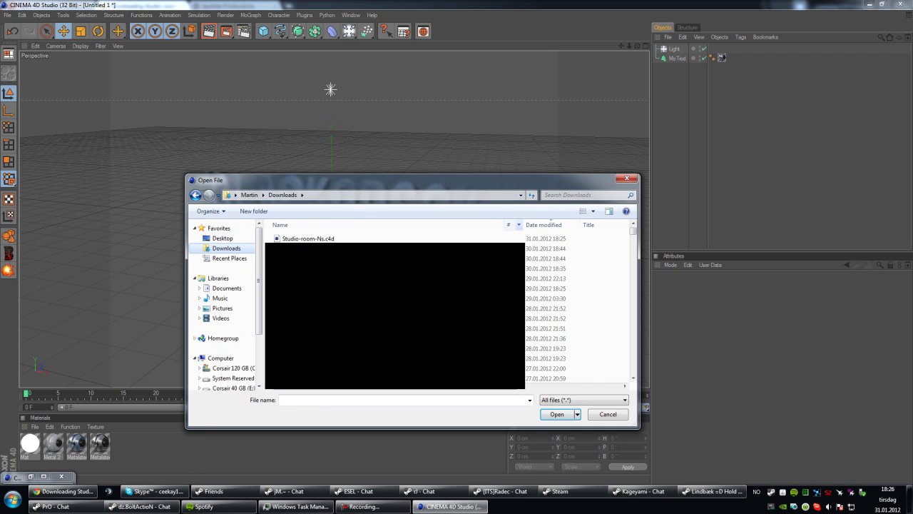
double_click(308, 238)
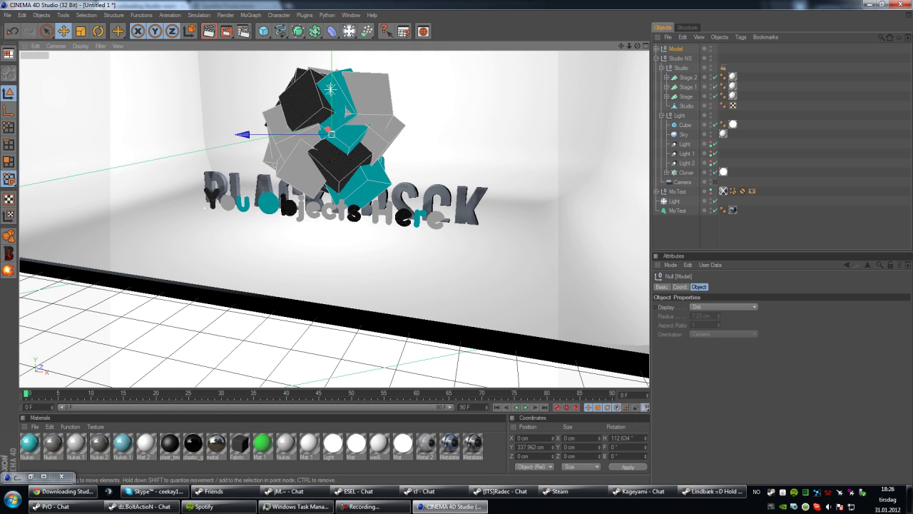
Hide the merged Model group of cubes and the "You Objects Here" sample text in the viewport
left_click(330, 89)
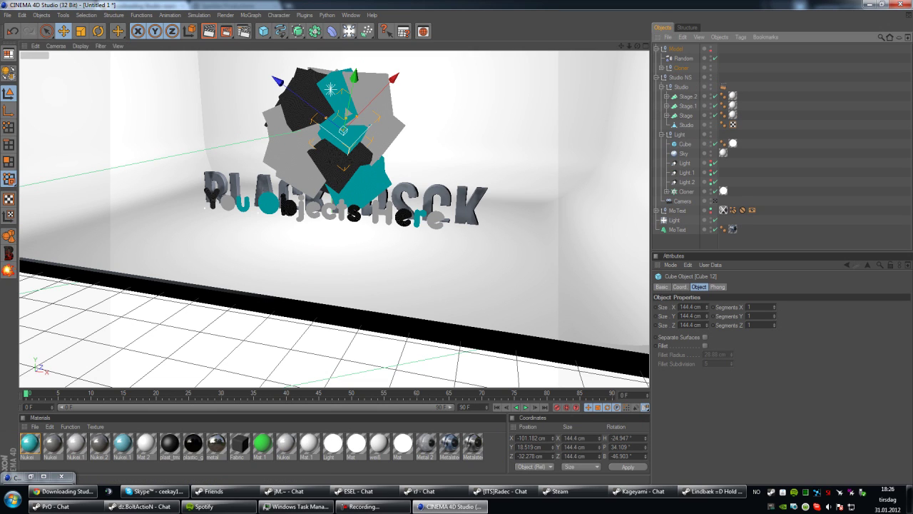
left_click(710, 48)
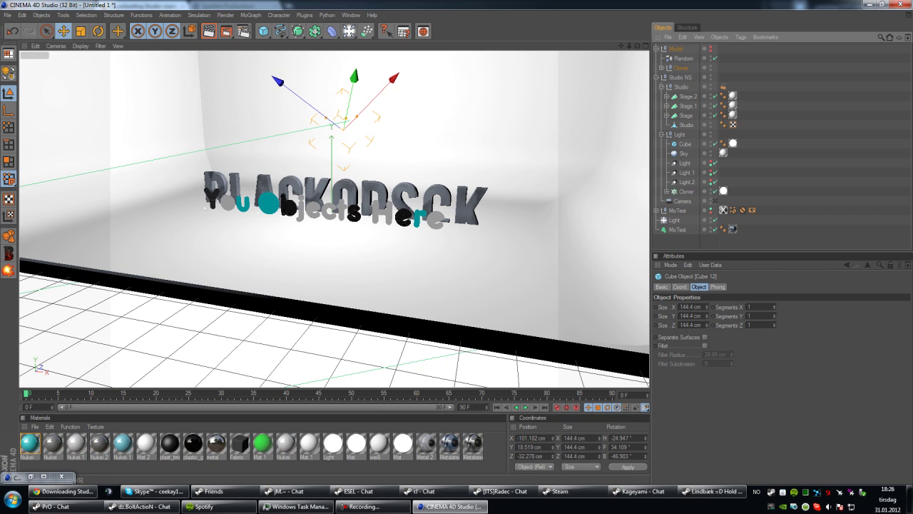
double_click(711, 76)
left_click(667, 191)
left_click(667, 191)
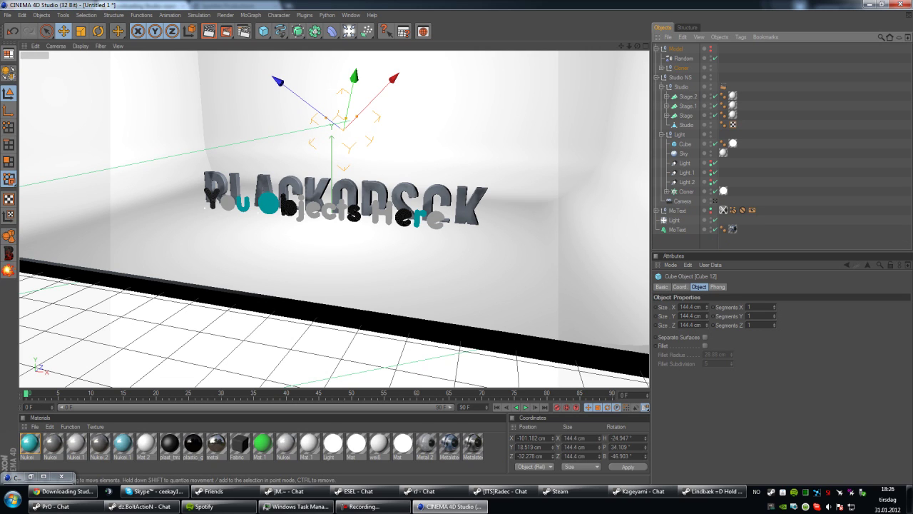
left_click(383, 213)
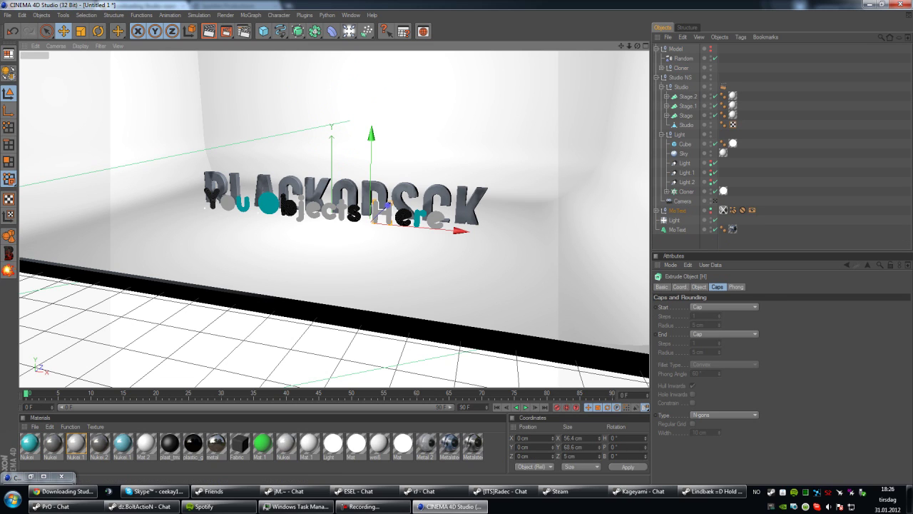
left_click(710, 210, "alt")
scroll(333, 218, "up", 1)
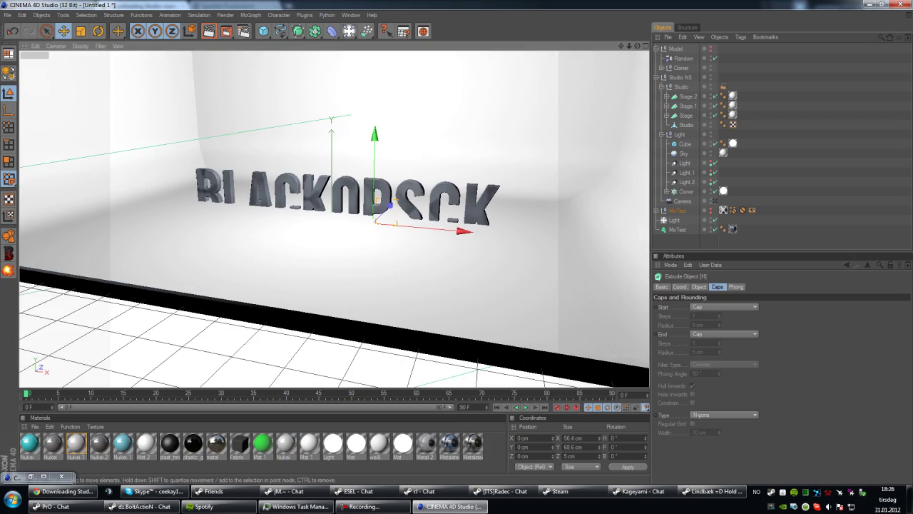
Examine the studio room from outside and below, including its ceiling light cloner and the material tags of the Sky and Cube
scroll(333, 214, "down", 10)
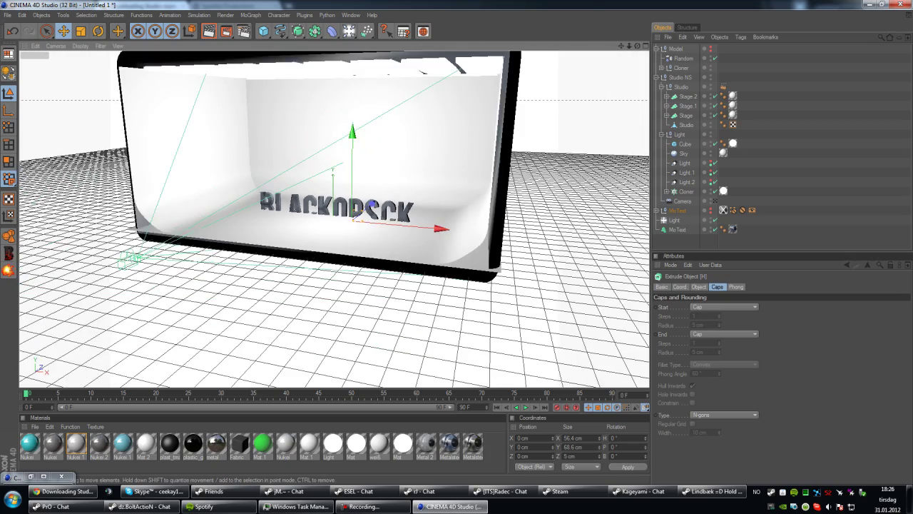
left_click_drag(637, 45, 635, 3)
left_click(332, 128)
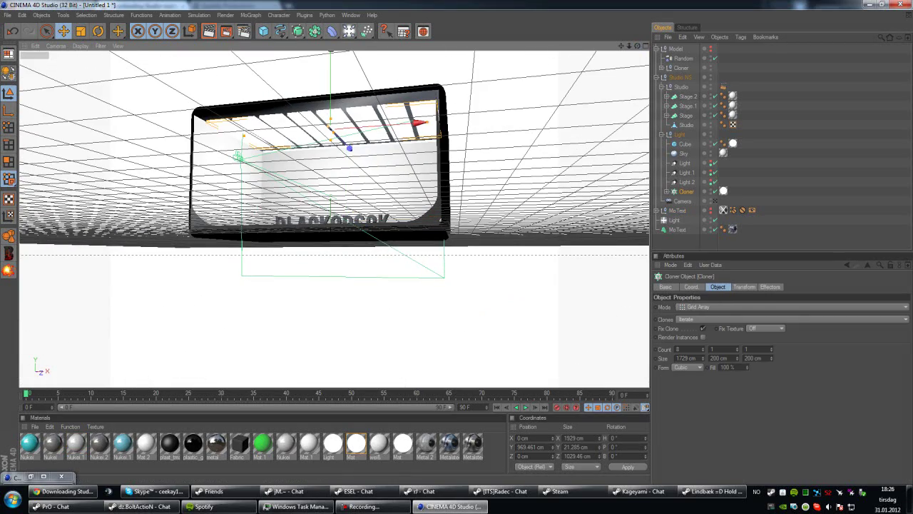
left_click(723, 153)
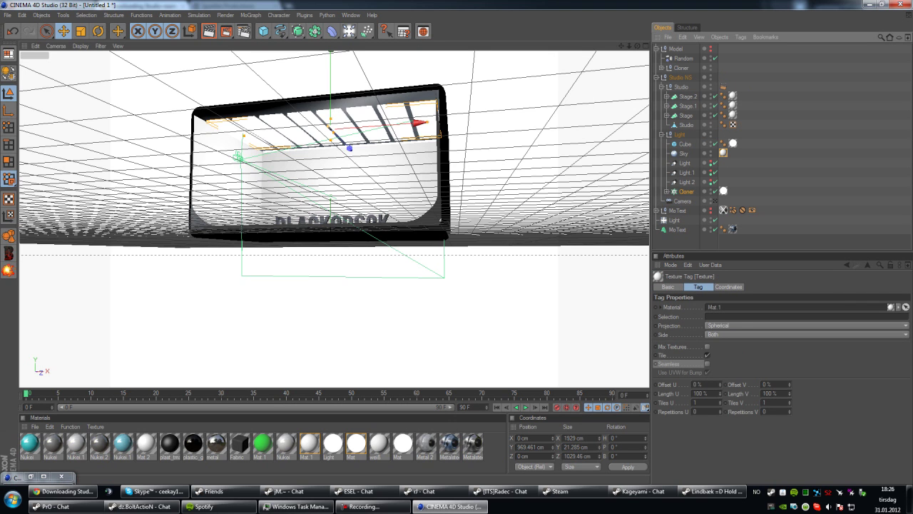
left_click(733, 143)
scroll(333, 219, "up", 8)
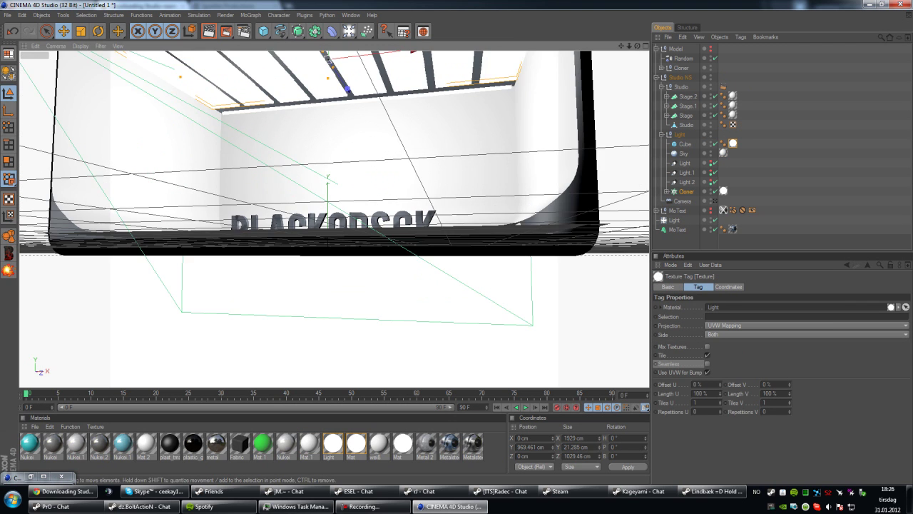
left_click_drag(334, 219, 374, 248, "alt")
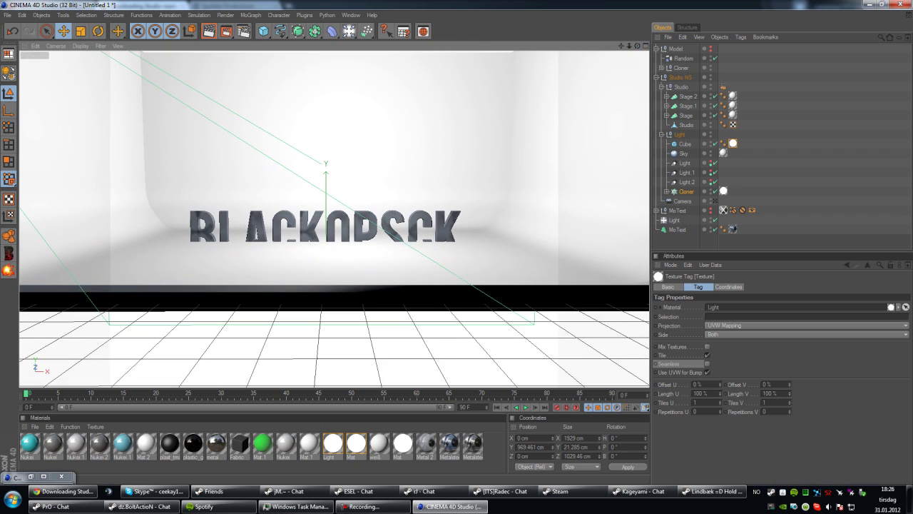
Raise the BlackOpsCK text above the studio floor to a Y position of about 218 cm and render a preview
left_click(677, 230)
left_click_drag(326, 168, 326, 112)
scroll(334, 214, "up", 5)
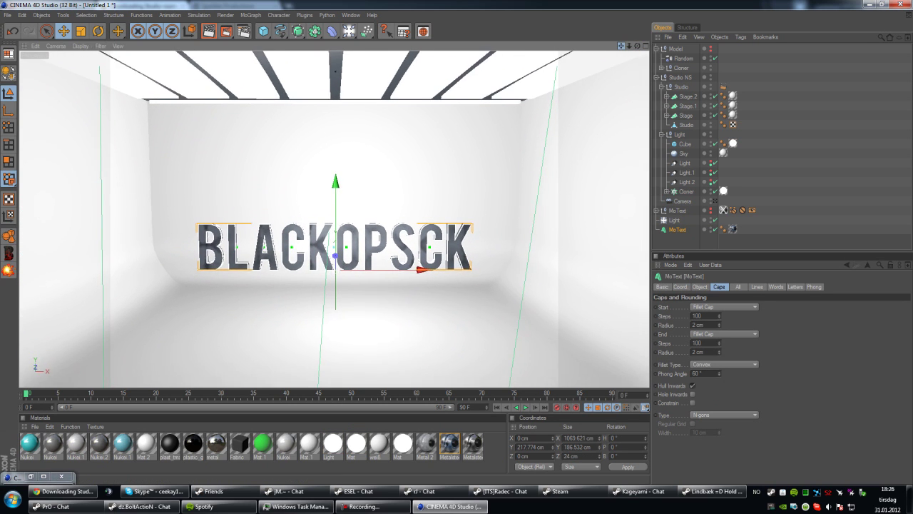
key("ctrl+r")
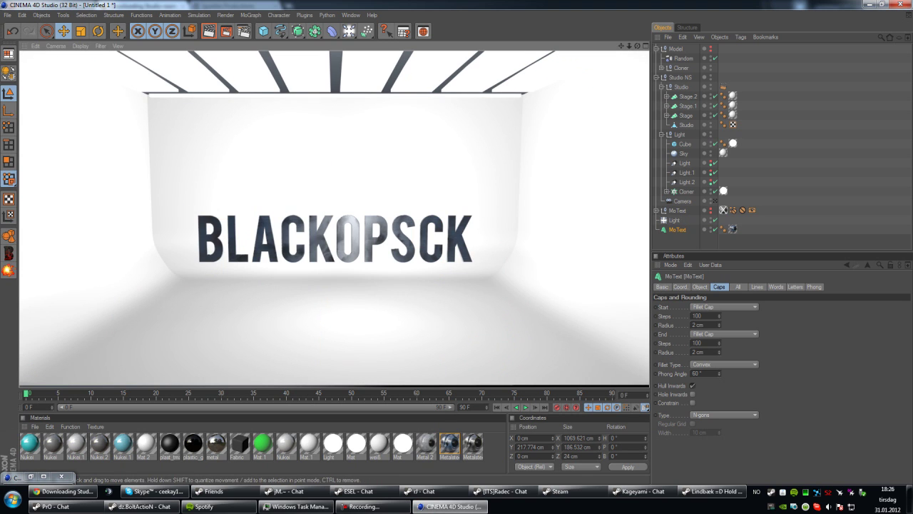
Render a preview of the text inside the studio room from a closer, angled view
scroll(334, 218, "up", 6)
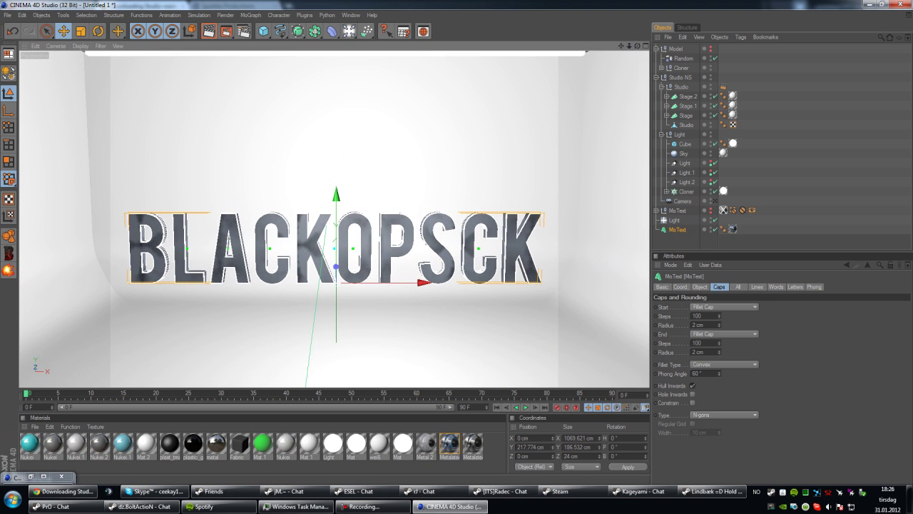
left_click_drag(637, 46, 615, 47)
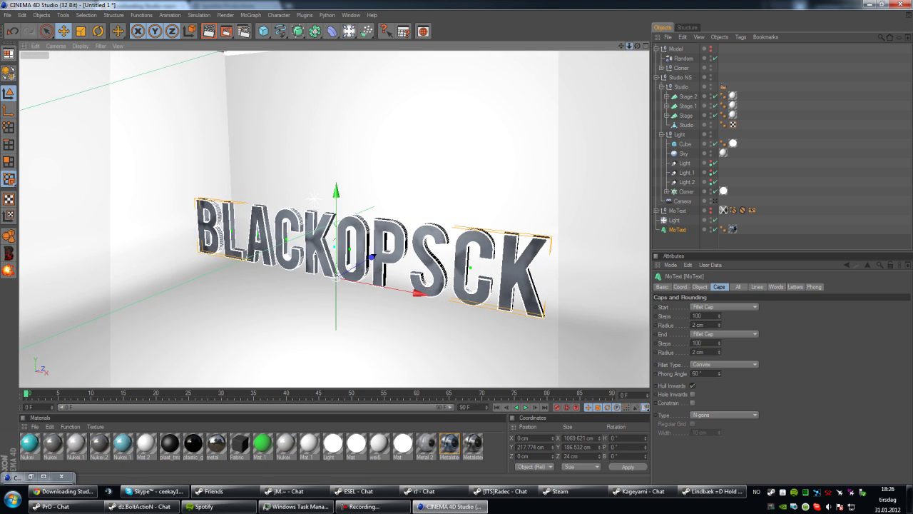
key("ctrl+r")
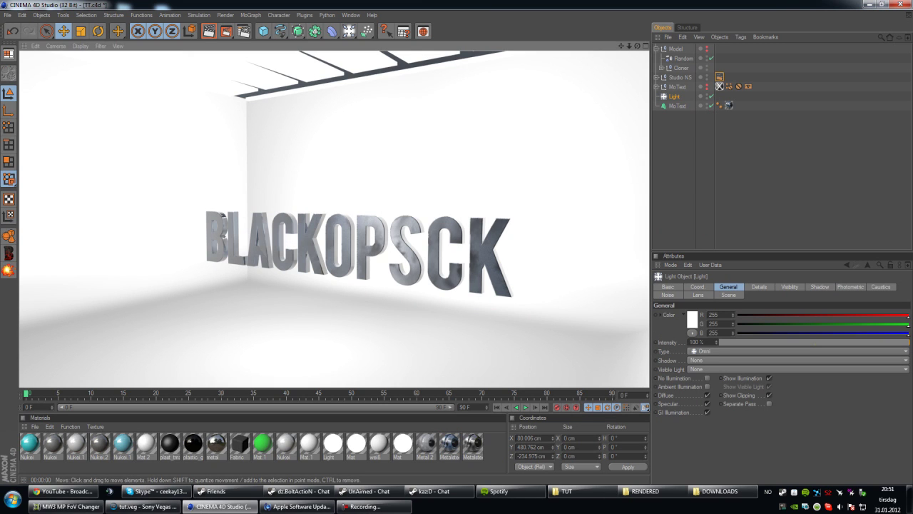
Lower the omni light's intensity to 52% and finally to 0%, rendering a preview at each setting
mouse_move(637, 46)
left_mouse_down()
mouse_move(628, 47)
mouse_move(678, 48)
mouse_move(597, 47)
mouse_move(641, 57)
left_mouse_up()
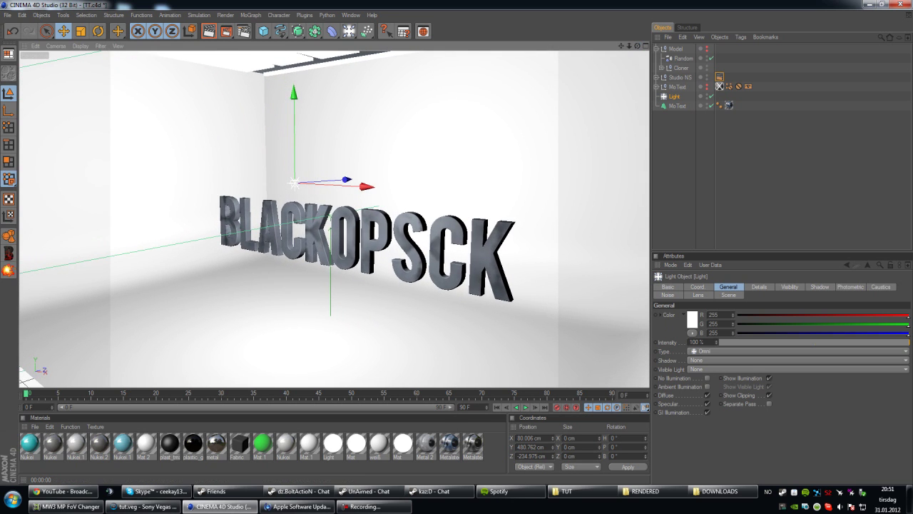
left_click_drag(907, 342, 818, 343)
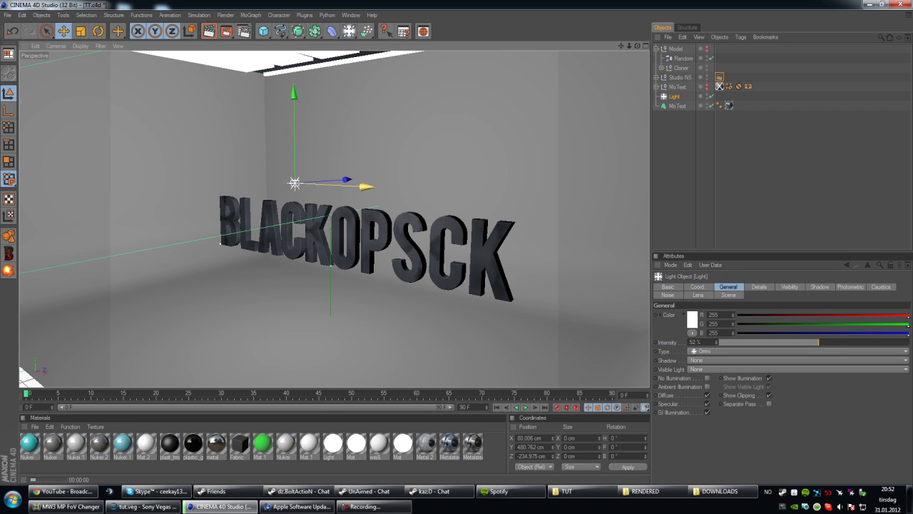
key("ctrl+r")
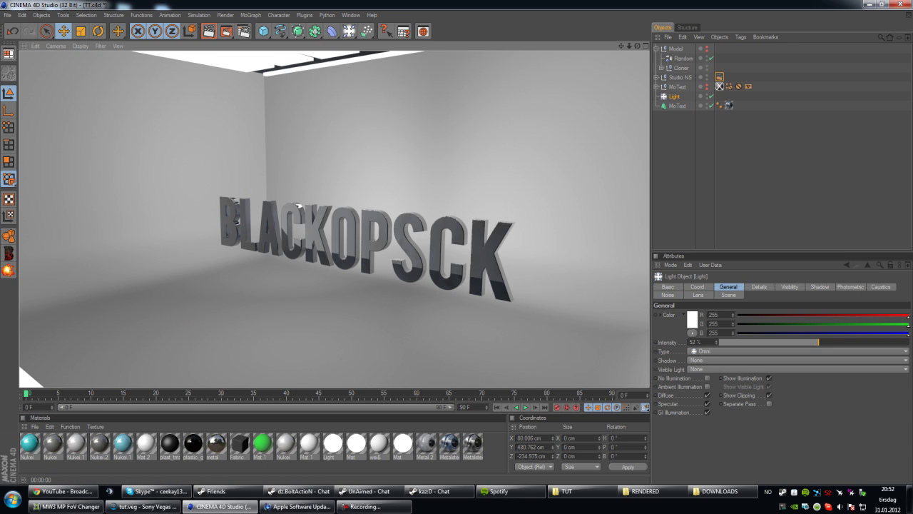
left_click_drag(819, 342, 720, 342)
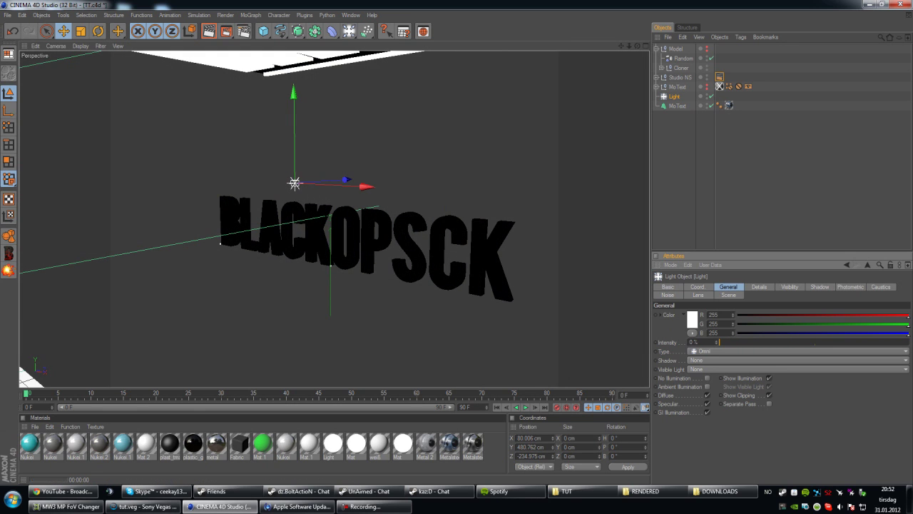
key("ctrl+r")
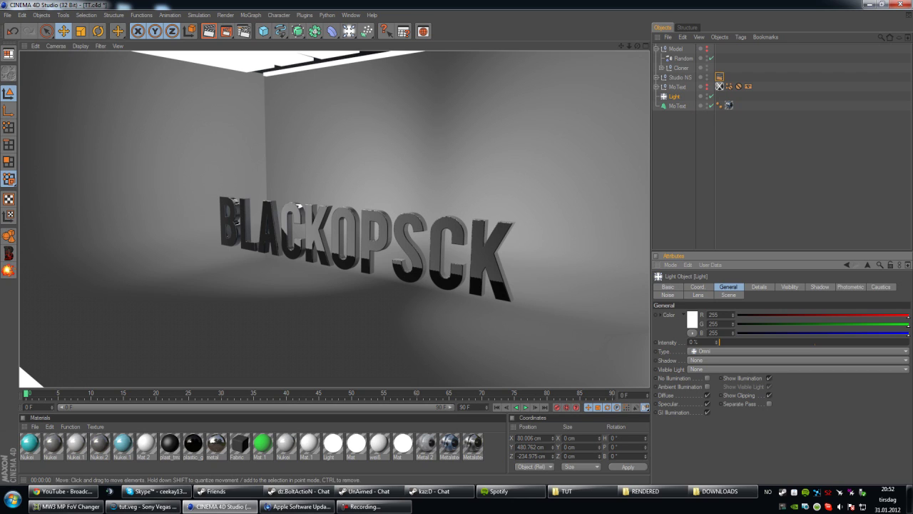
Select the BlackOpsCK text and render previews of it from a steeper side angle and from the front
left_click(299, 206)
left_click_drag(330, 265, 303, 266, "alt")
key("ctrl+r")
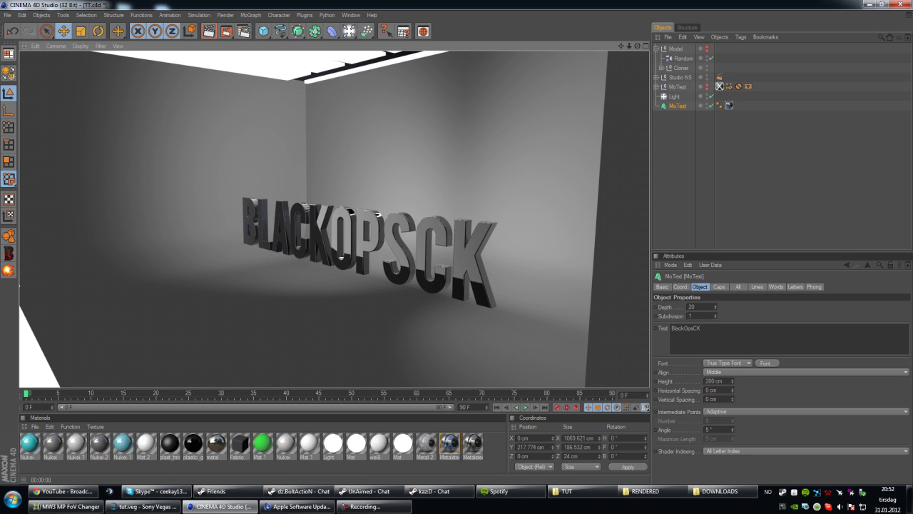
left_click_drag(638, 46, 741, 43)
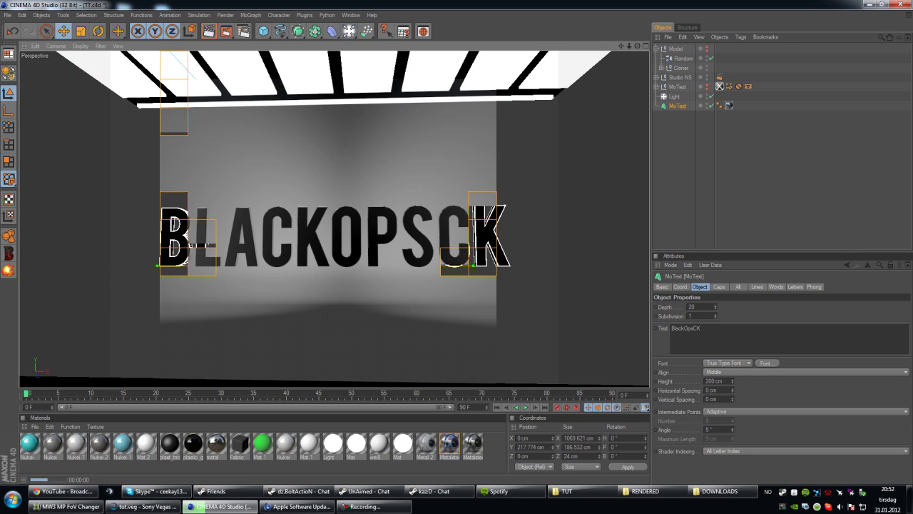
Undo the slight move of the text and render another preview of it from the front
mouse_move(637, 45)
left_mouse_down()
mouse_move(525, 48)
mouse_move(664, 45)
mouse_move(624, 41)
left_mouse_up()
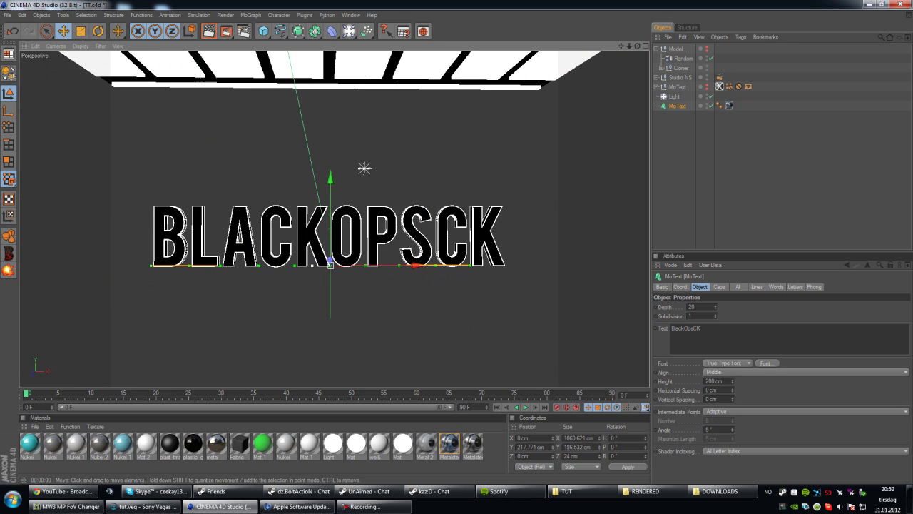
left_click_drag(330, 265, 330, 264)
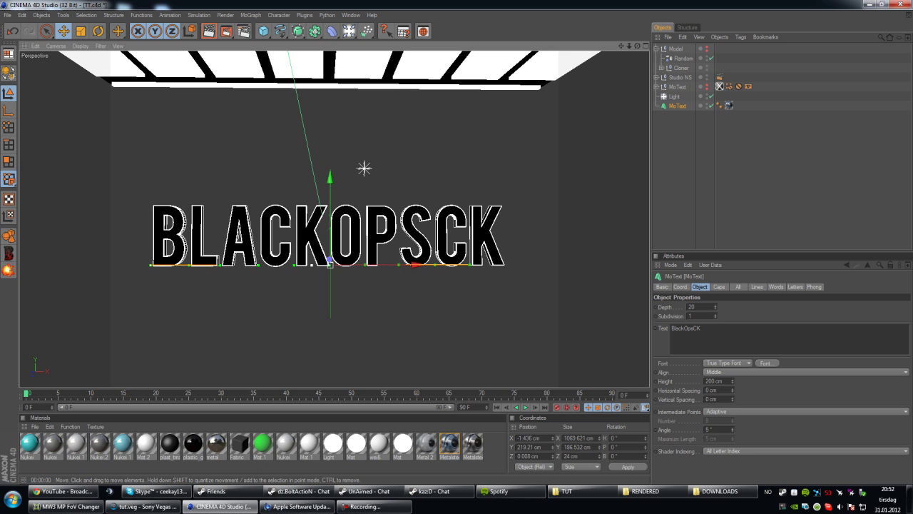
key("ctrl+z")
key("ctrl+r")
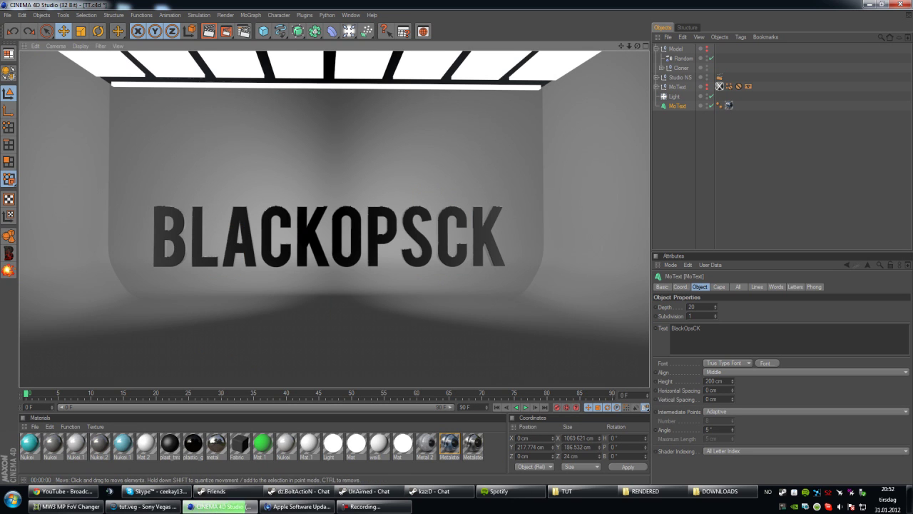
left_click_drag(638, 46, 615, 46)
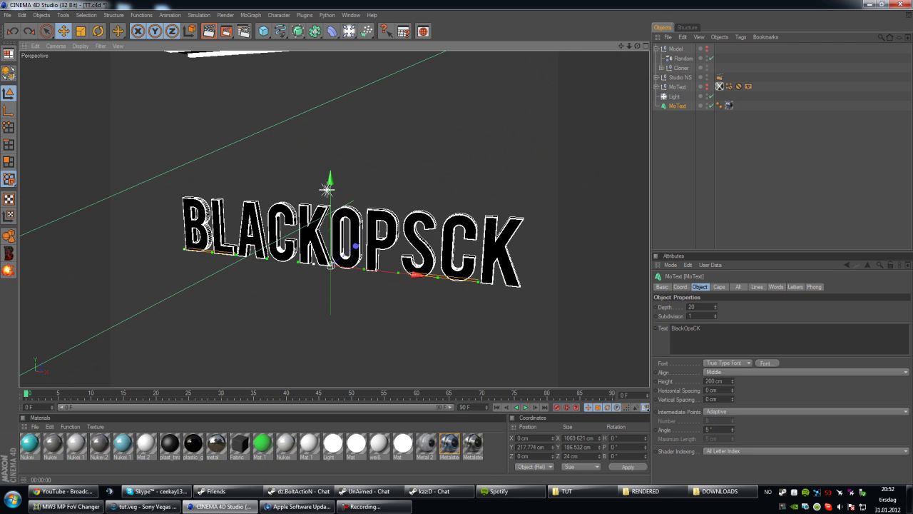